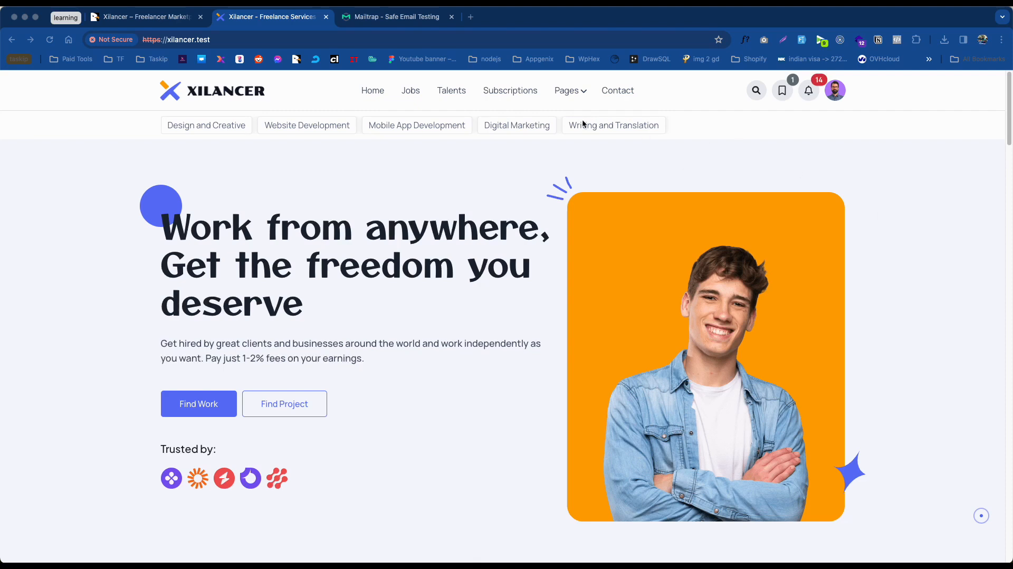
# Browse the Writing and Translation category and examine the details page of the SEO driven web content project
pyautogui.moveTo(628, 125)
pyautogui.click(629, 124)
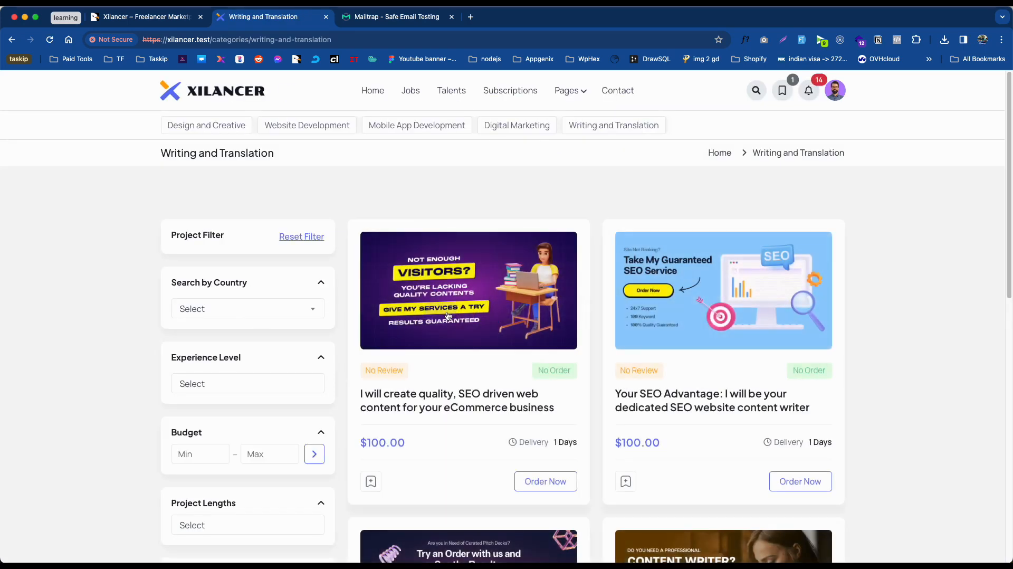
pyautogui.click(437, 406)
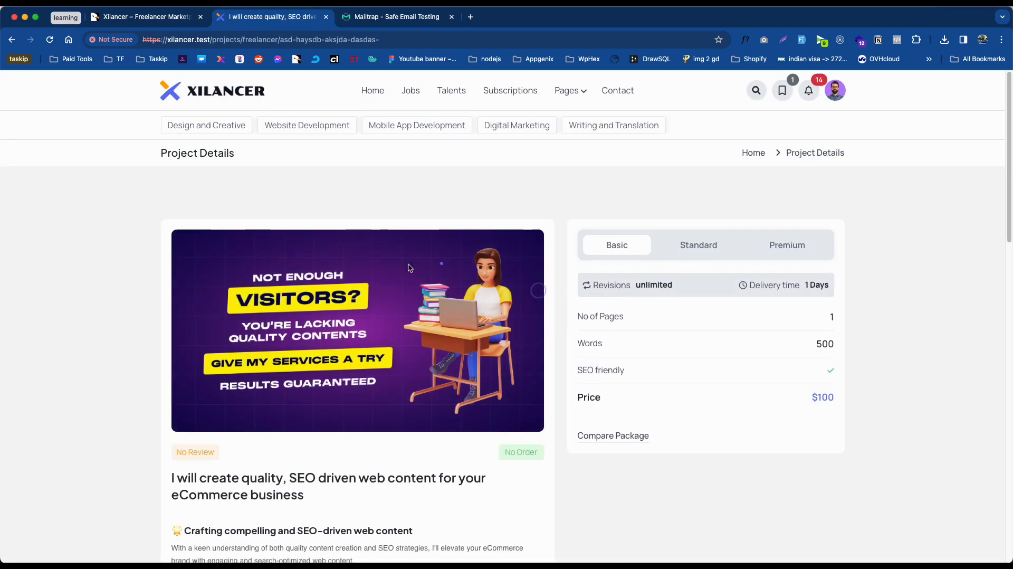
pyautogui.scroll(-5, 355, 294)
pyautogui.scroll(-10, 354, 301)
pyautogui.scroll(4, 357, 316)
pyautogui.scroll(10, 358, 326)
# Open the freelancer's project creation form from the account options and look over the Project Intro fields
pyautogui.click(835, 90)
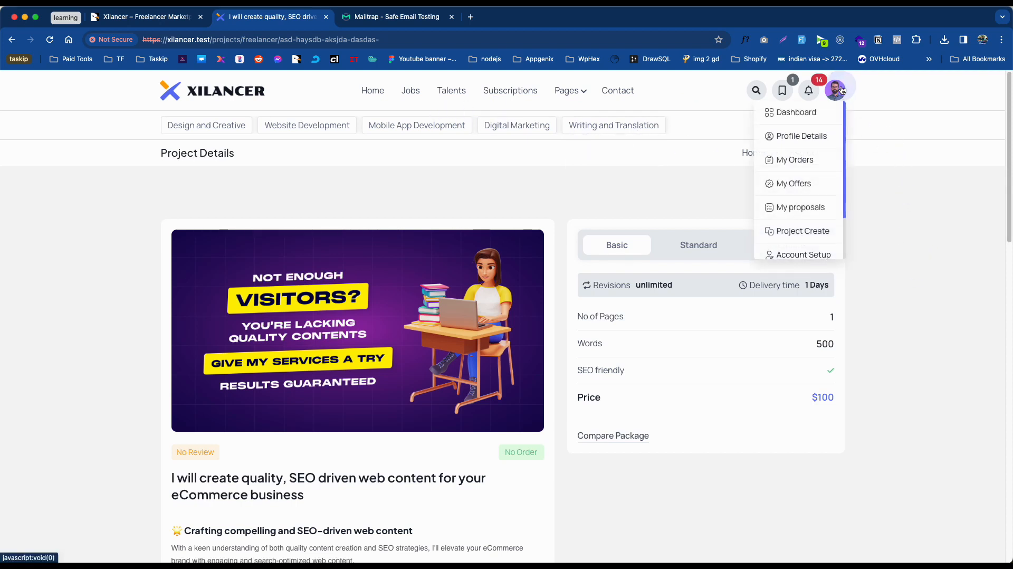
pyautogui.scroll(-1, 797, 122)
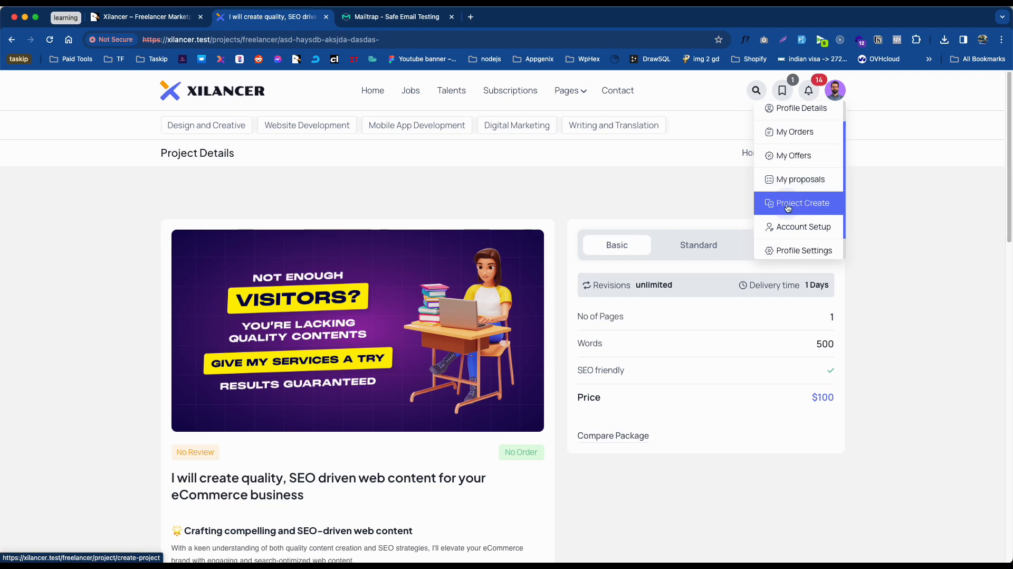
pyautogui.click(823, 207)
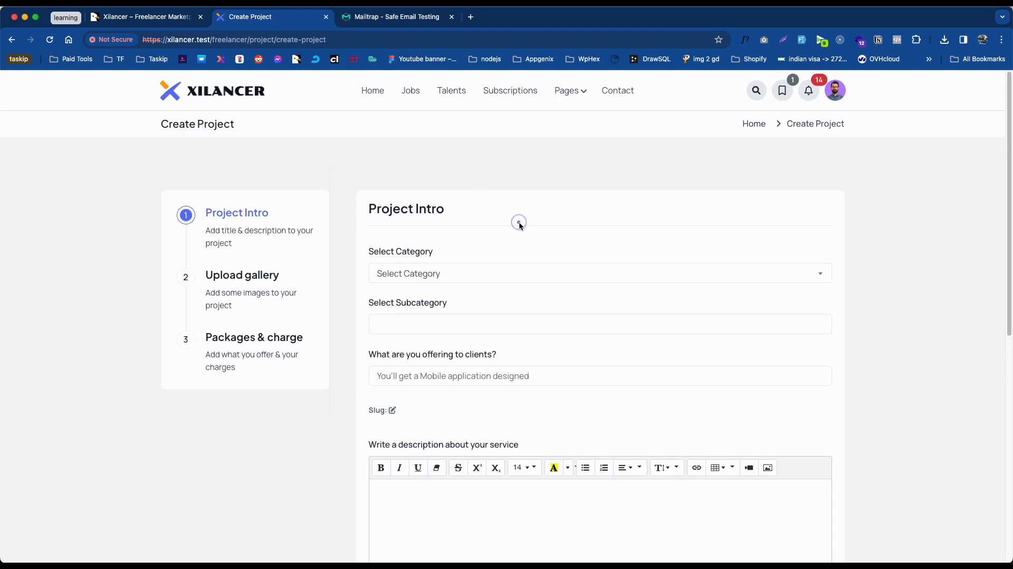
pyautogui.scroll(-6, 496, 243)
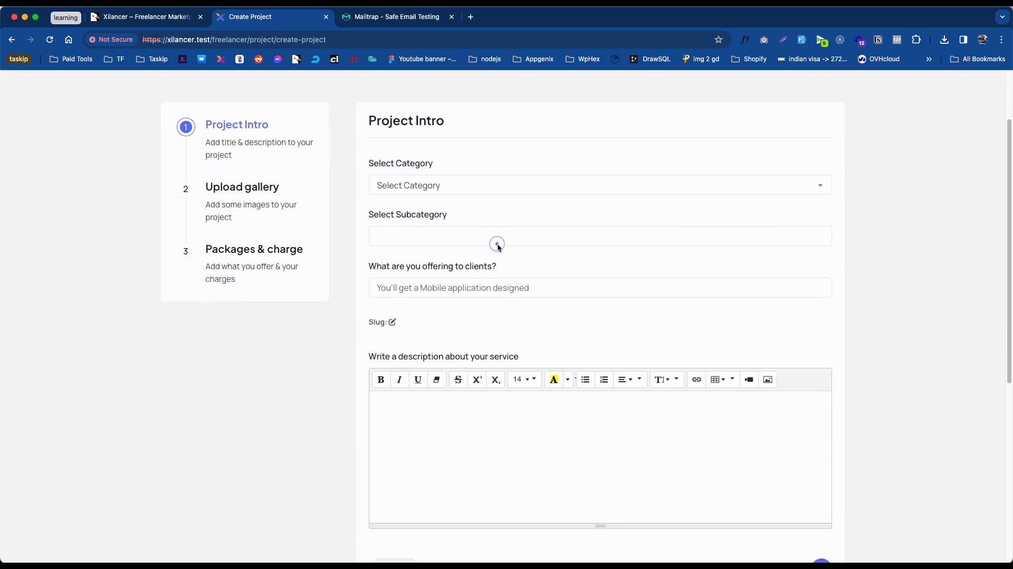
pyautogui.scroll(6, 496, 244)
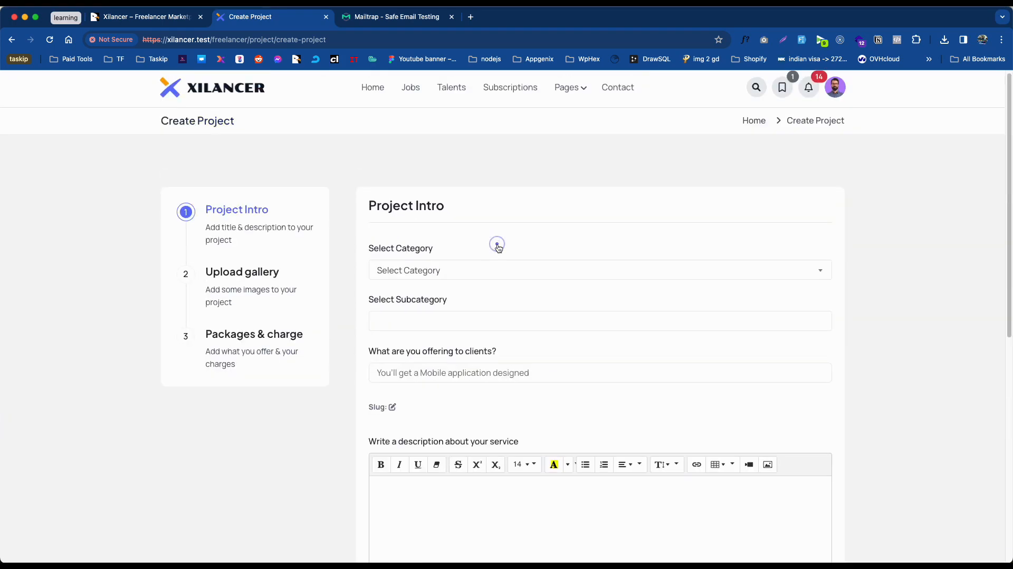
# Set the project category to Website Development and the subcategory to Php Developer
pyautogui.click(415, 272)
pyautogui.click(432, 337)
pyautogui.click(444, 320)
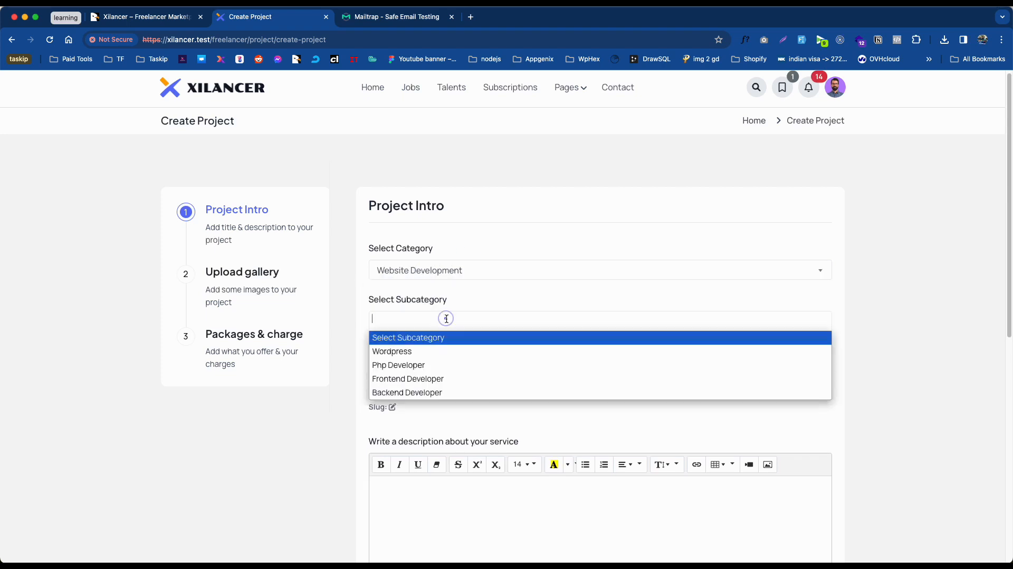
pyautogui.click(428, 362)
# Enter "this is a test title" as the offering to clients
pyautogui.click(443, 370)
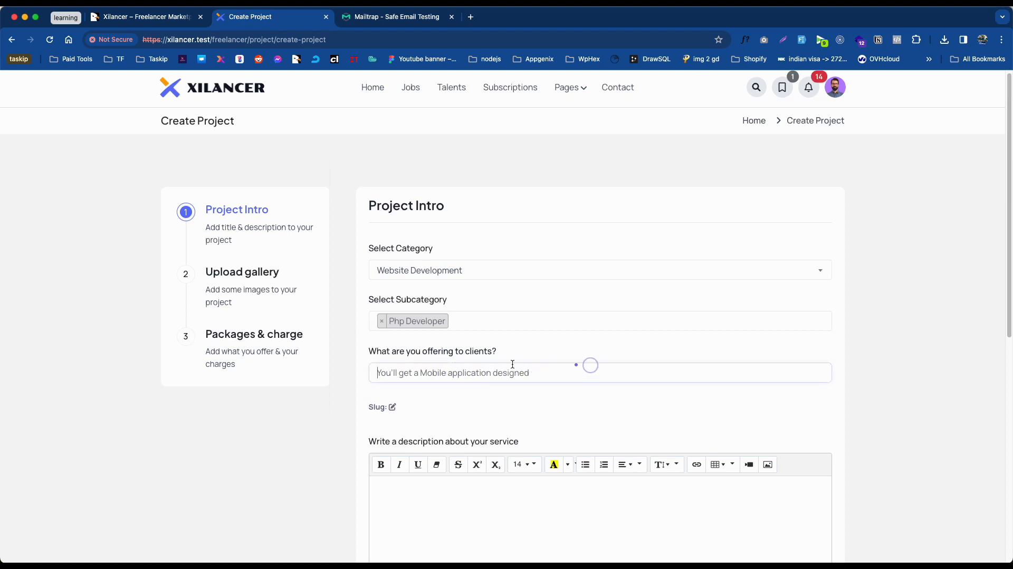
pyautogui.write('this is a test titlel')
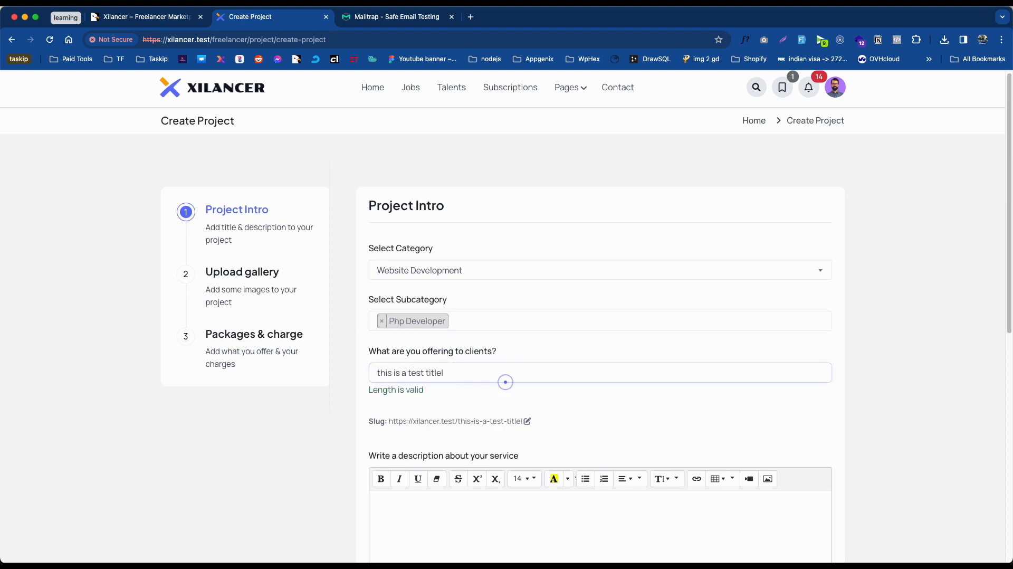
pyautogui.press('BackSpace')
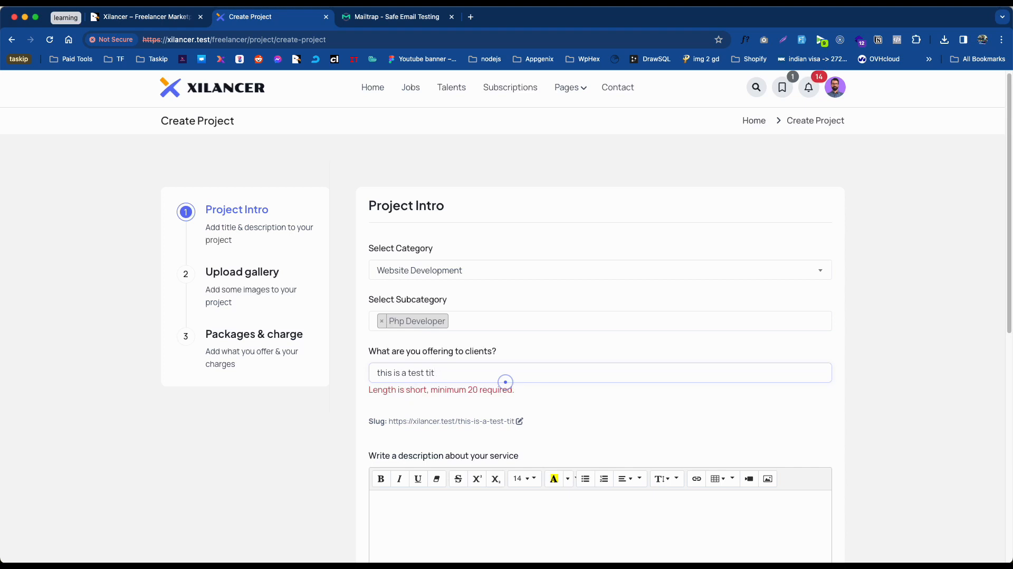
pyautogui.write('le')
pyautogui.scroll(-3, 506, 381)
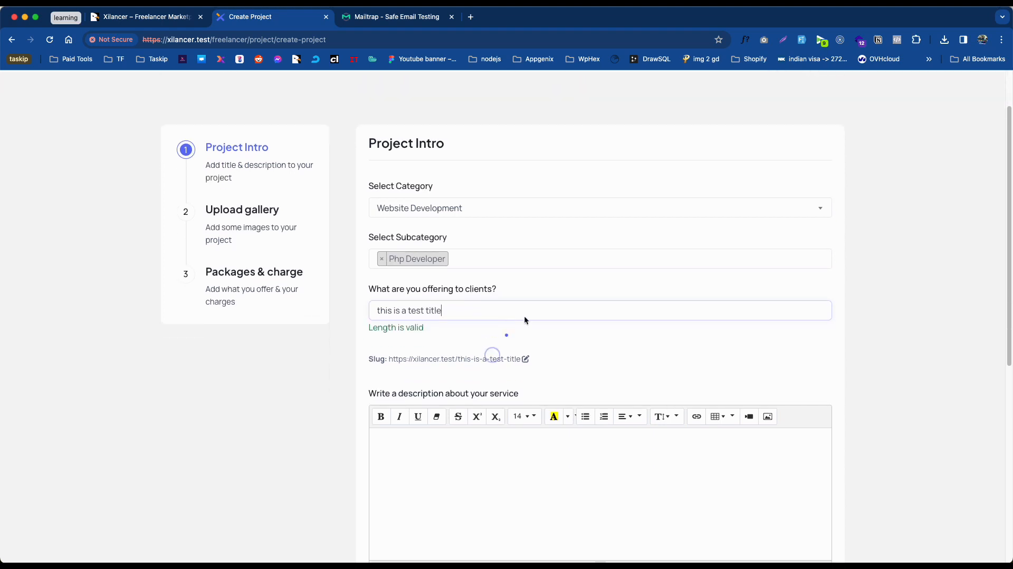
pyautogui.click(393, 273)
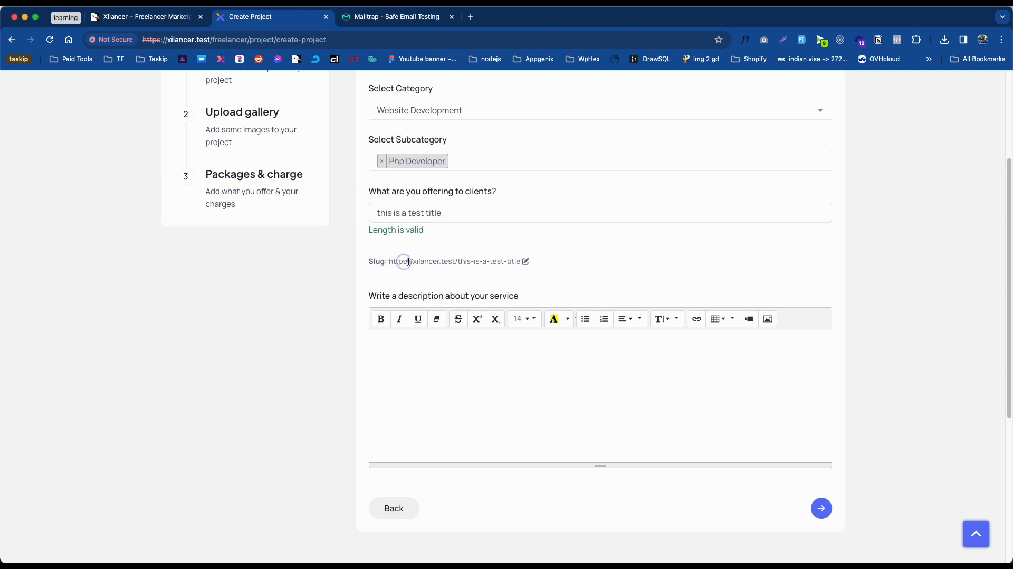
# Fill the service description with "this is a descirption" repeated three times and continue to the Upload gallery stage
pyautogui.click(453, 356)
pyautogui.click(466, 352)
pyautogui.write('this is a descirption')
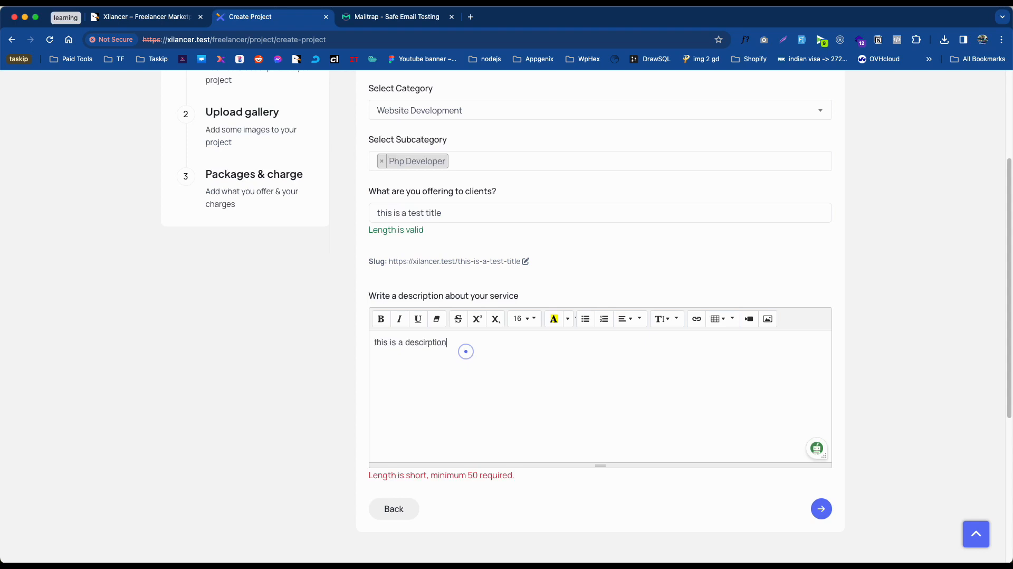
pyautogui.press('super+a')
pyautogui.press('super+c')
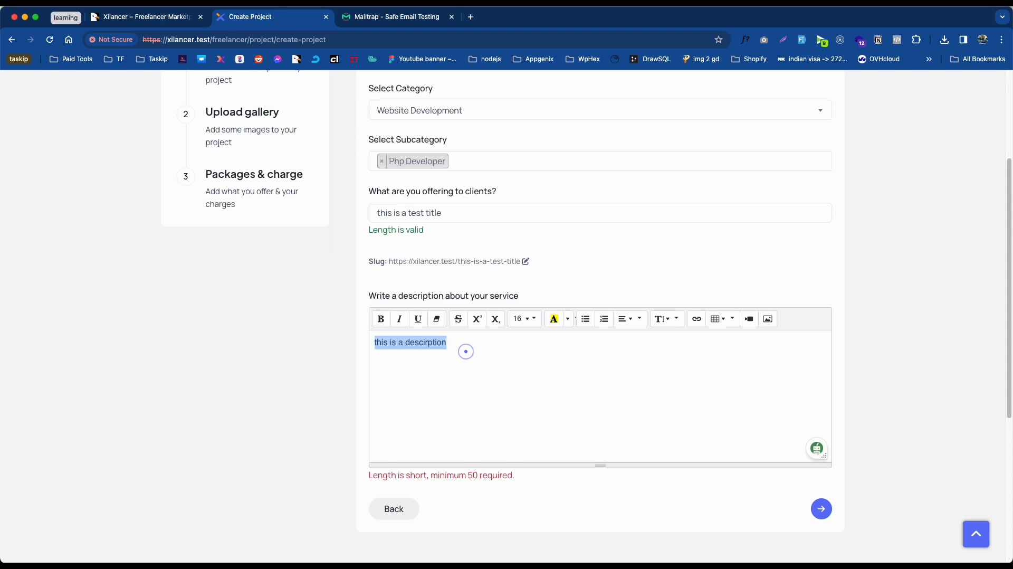
pyautogui.press('super+v')
pyautogui.press('super+v')
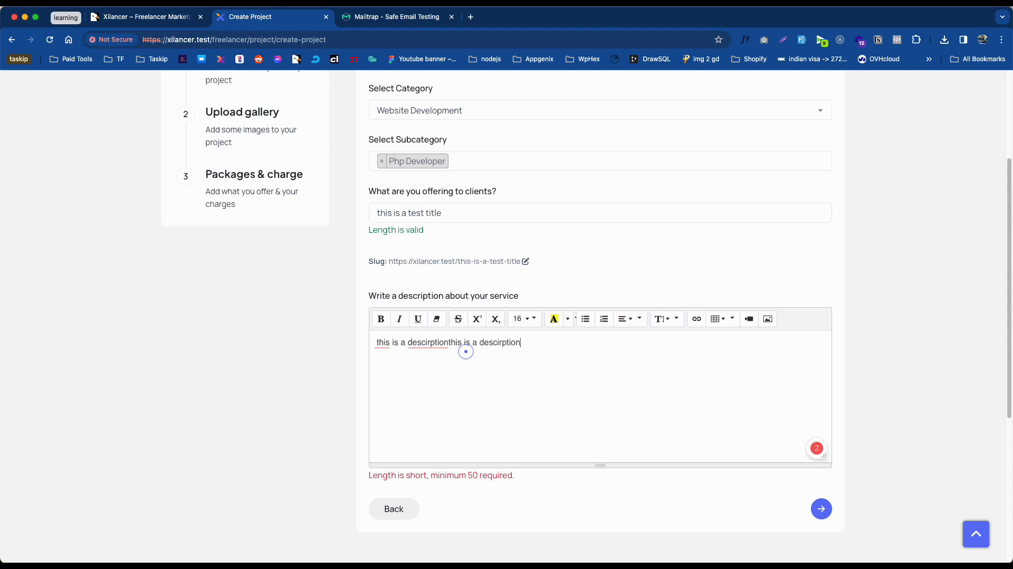
pyautogui.press('super+v')
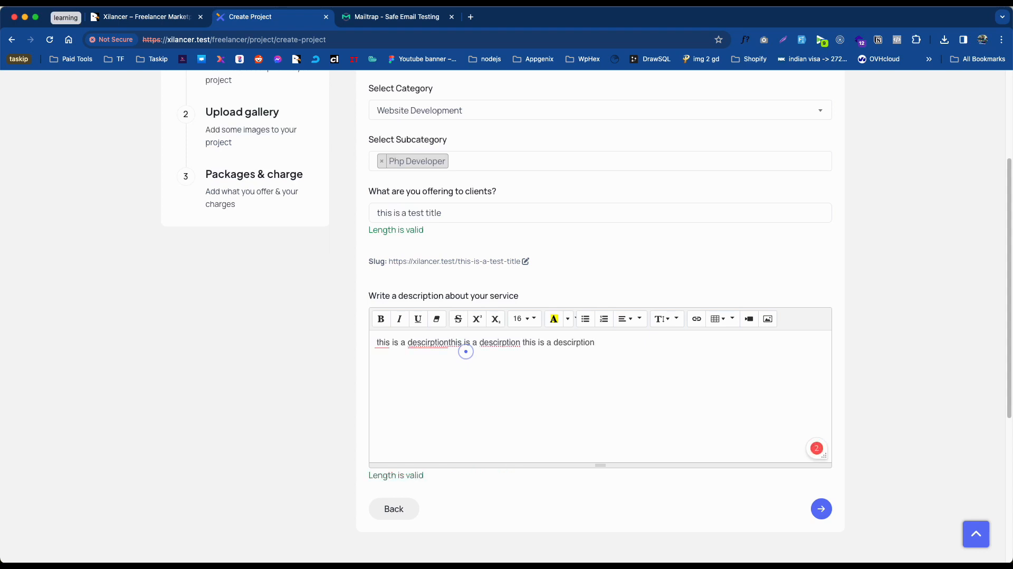
pyautogui.click(827, 510)
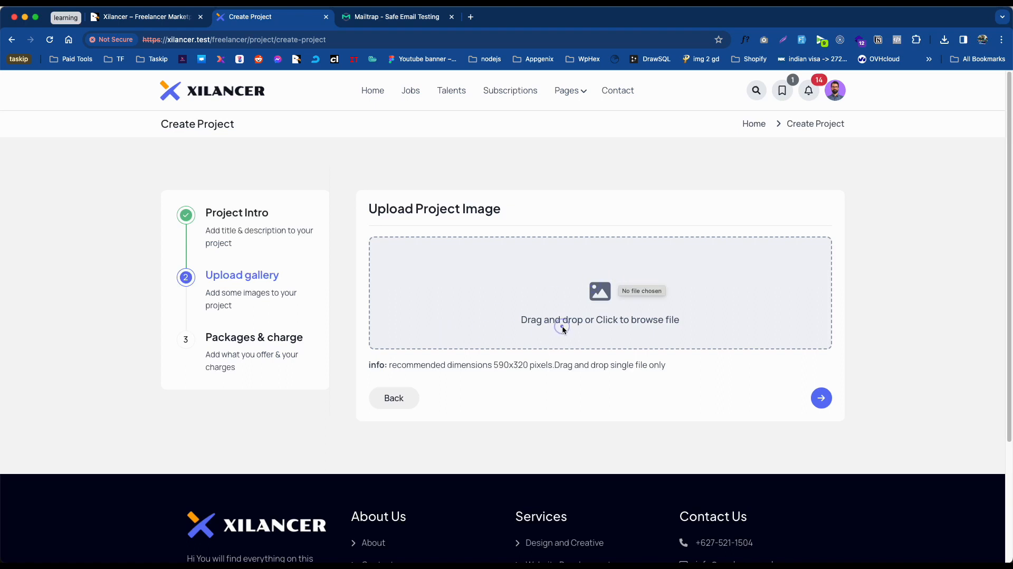
# Upload the first PNG from the localhost xilancer assets/uploads/project folder as the project image and continue to Packages & charge
pyautogui.click(600, 293)
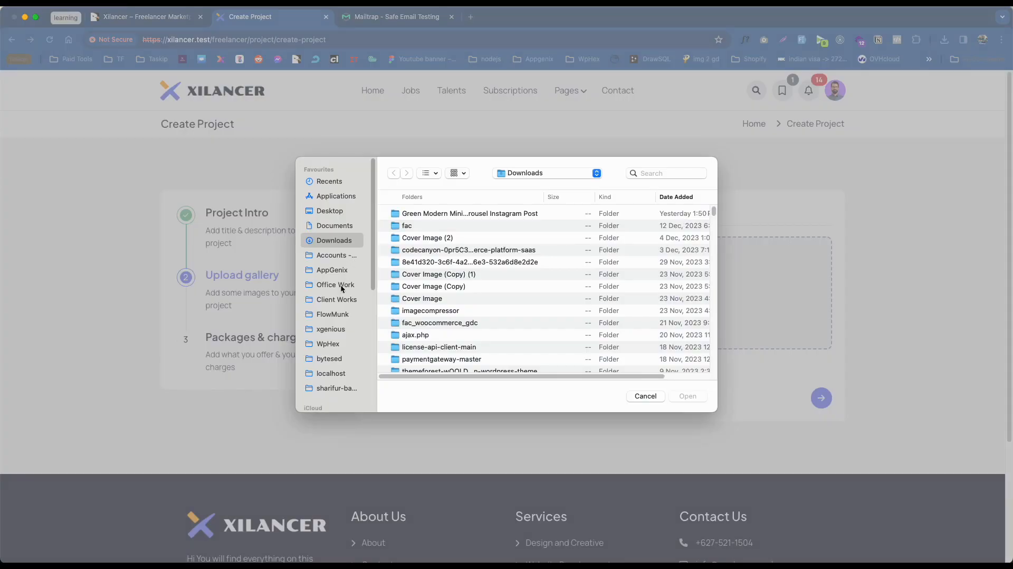
pyautogui.click(331, 374)
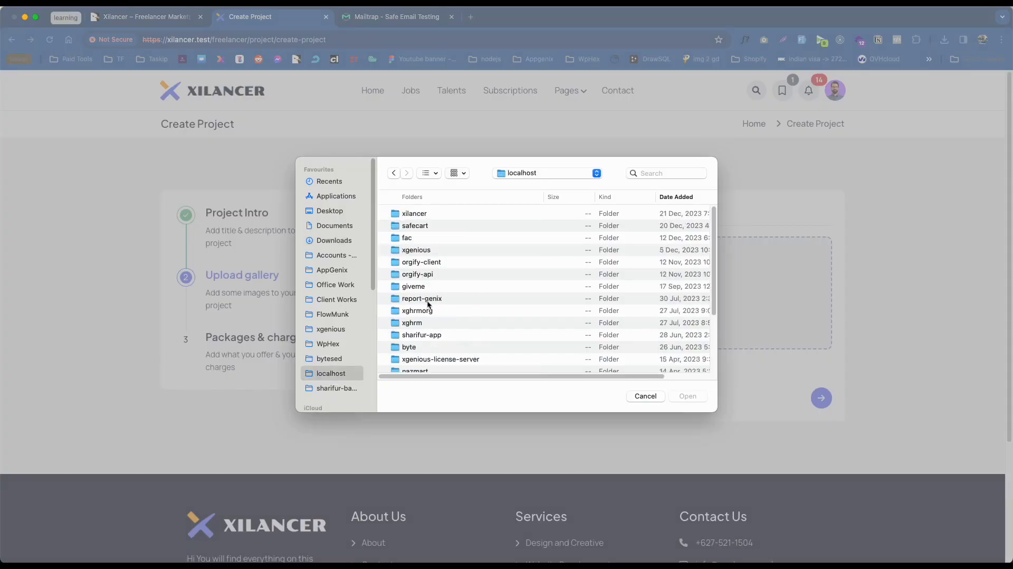
pyautogui.doubleClick(440, 212)
pyautogui.doubleClick(441, 237)
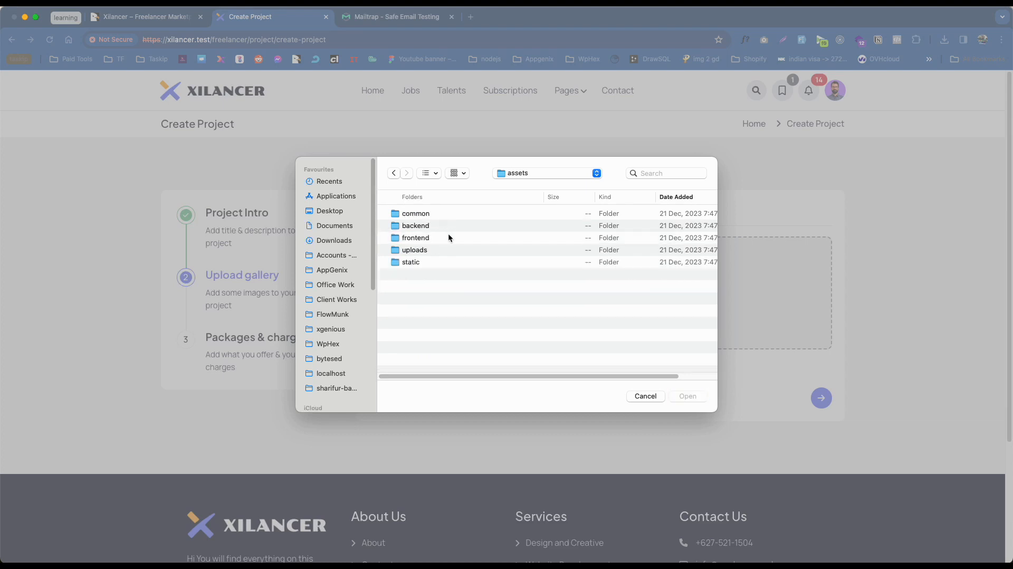
pyautogui.doubleClick(444, 250)
pyautogui.doubleClick(438, 298)
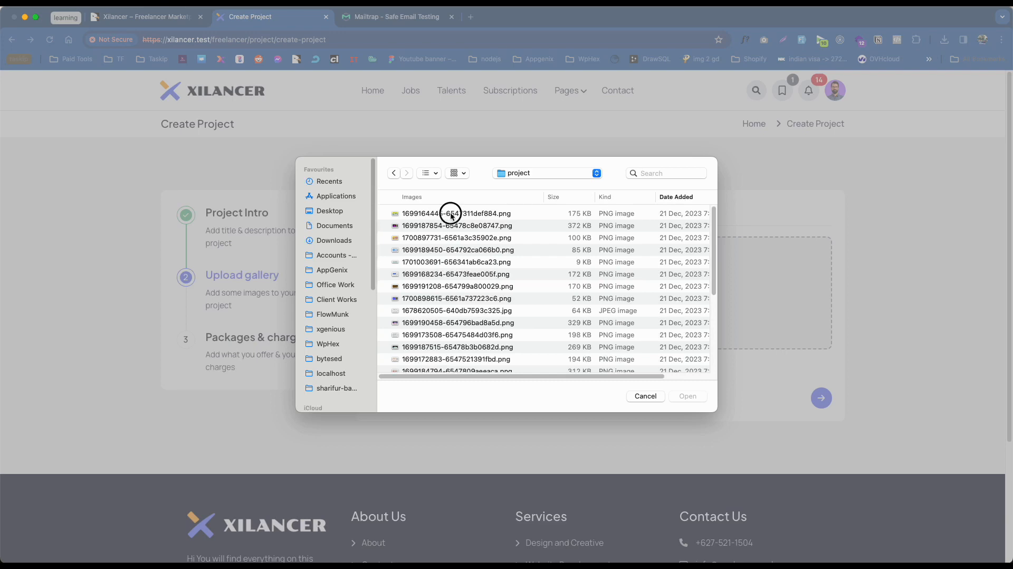
pyautogui.click(453, 215)
pyautogui.click(687, 396)
pyautogui.scroll(-4, 821, 272)
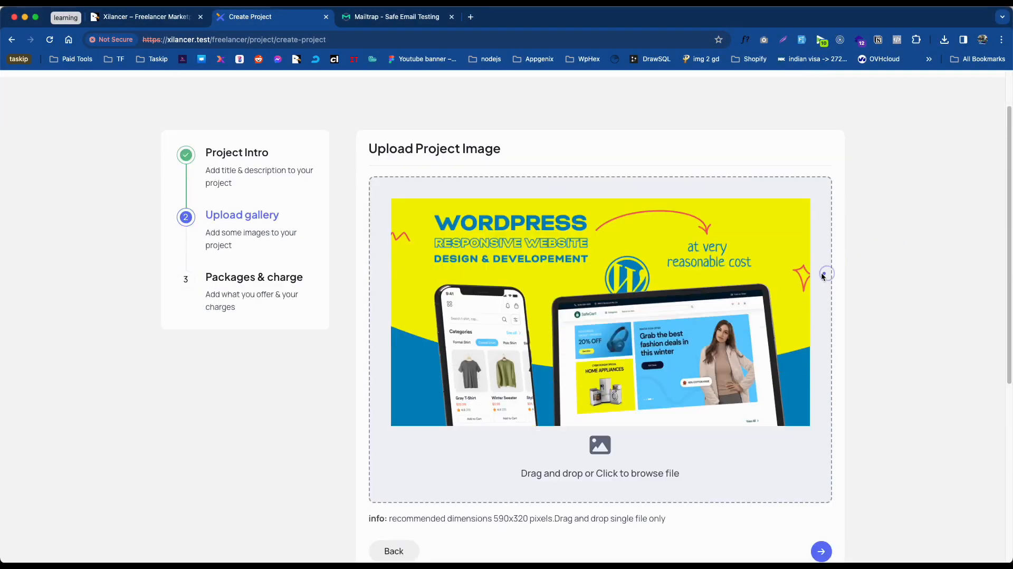
pyautogui.click(828, 413)
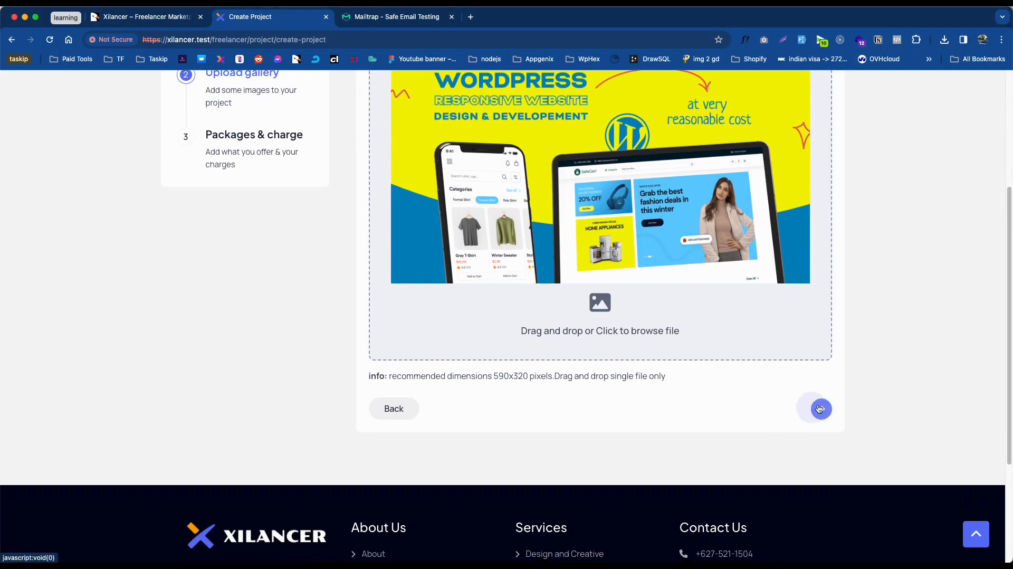
pyautogui.scroll(3, 860, 297)
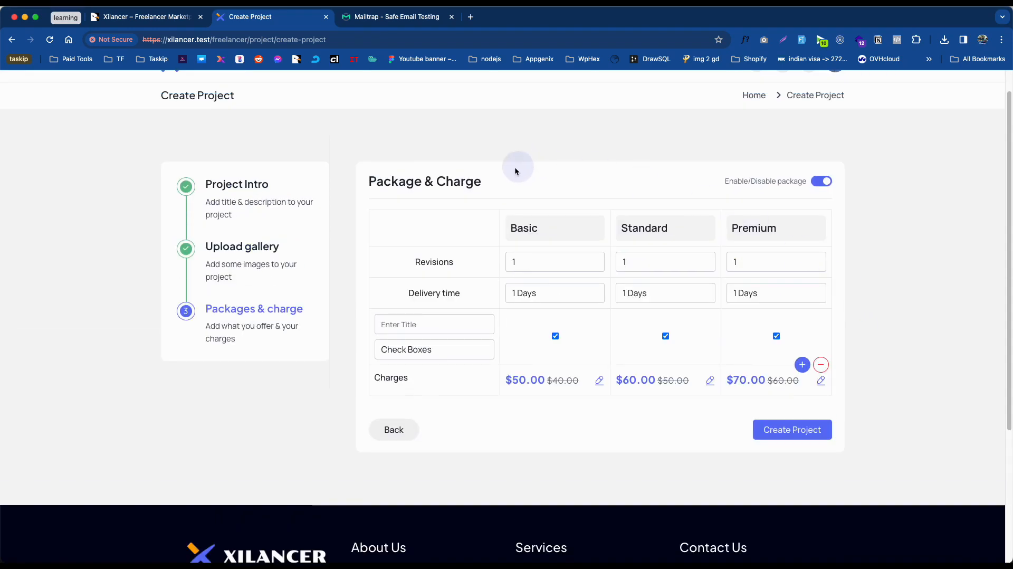
pyautogui.moveTo(368, 182); pyautogui.dragTo(497, 186)
pyautogui.click(578, 175)
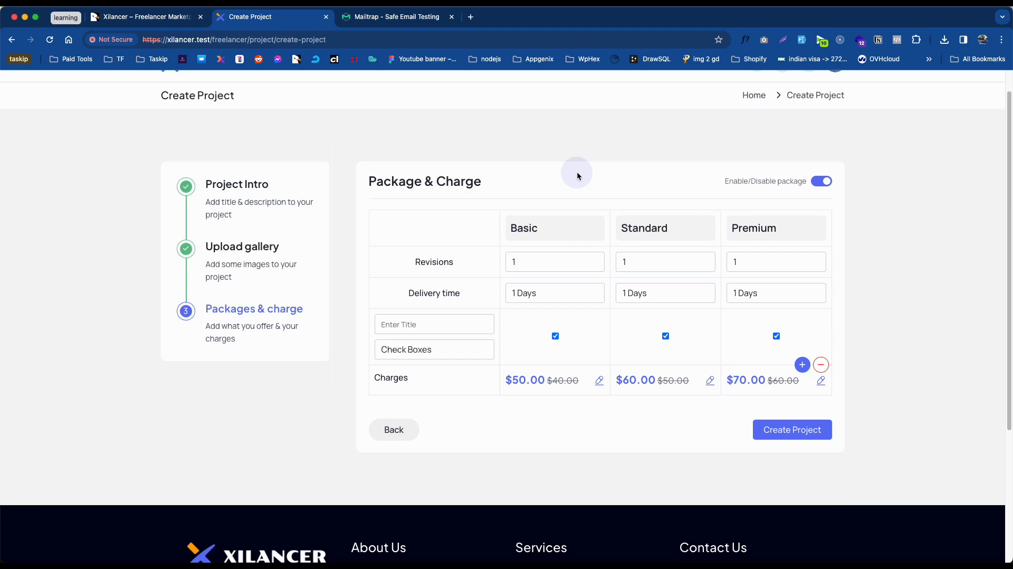
pyautogui.click(548, 224)
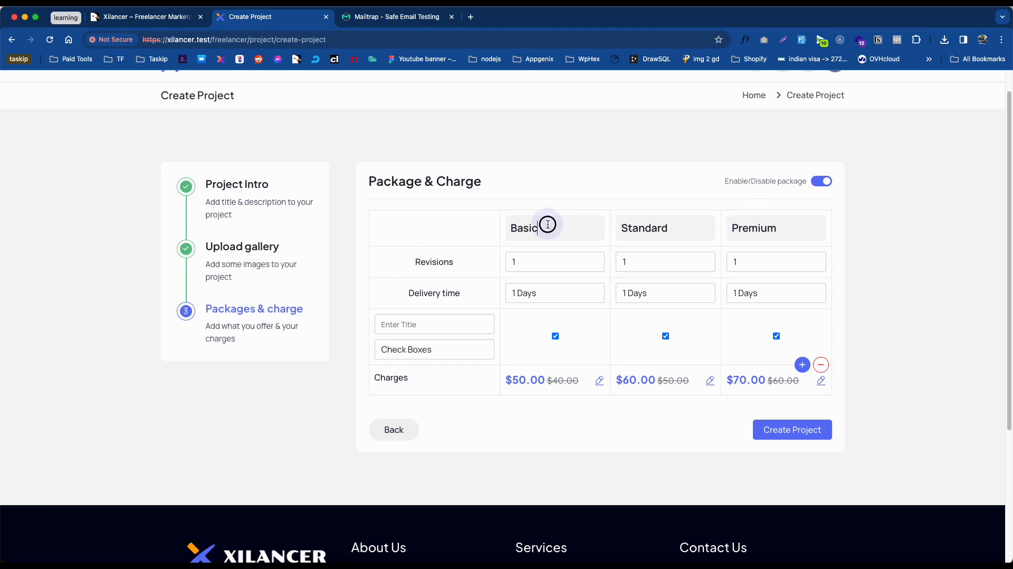
pyautogui.doubleClick(659, 225)
pyautogui.click(796, 223)
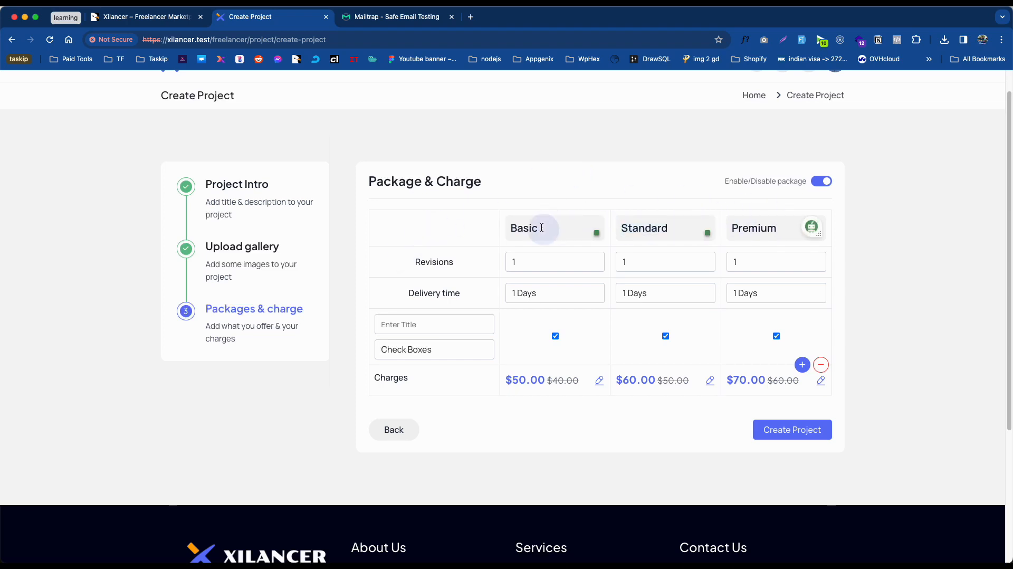
pyautogui.doubleClick(644, 228)
pyautogui.write('f')
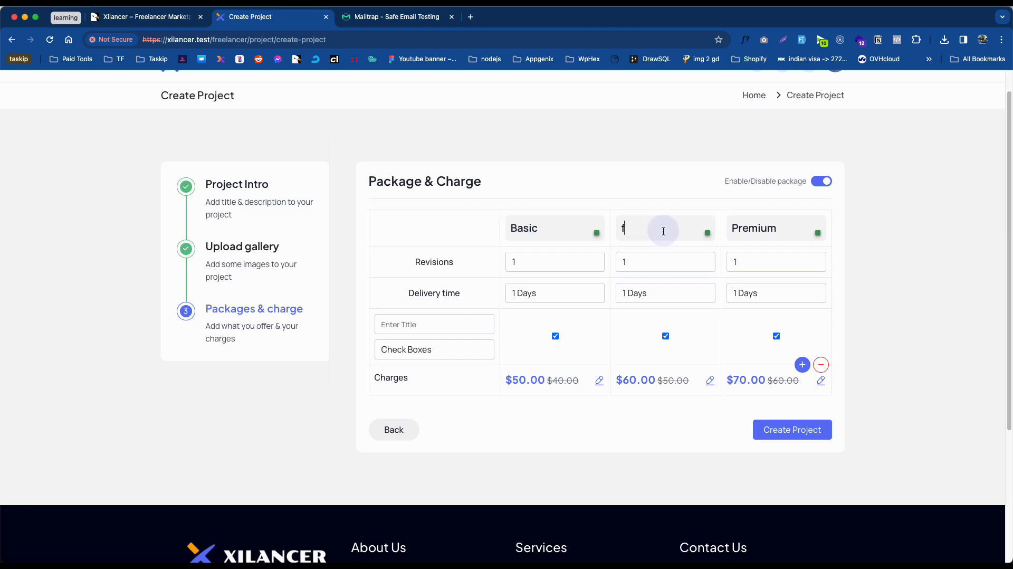
pyautogui.press('cmd+z')
pyautogui.click(929, 223)
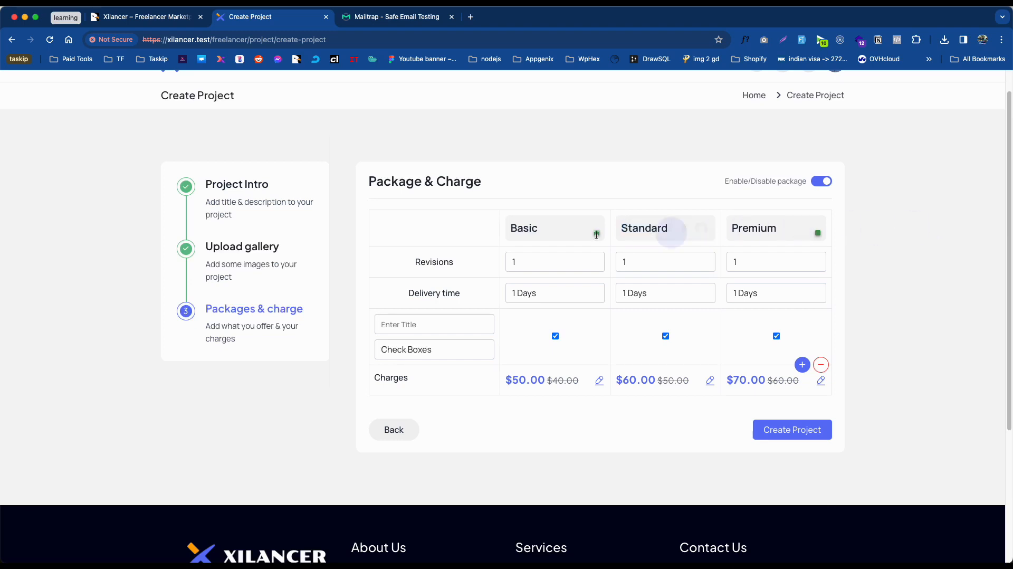
# Set the revisions to 1 for the Basic package, 5 for Standard and 10 for Premium
pyautogui.click(521, 258)
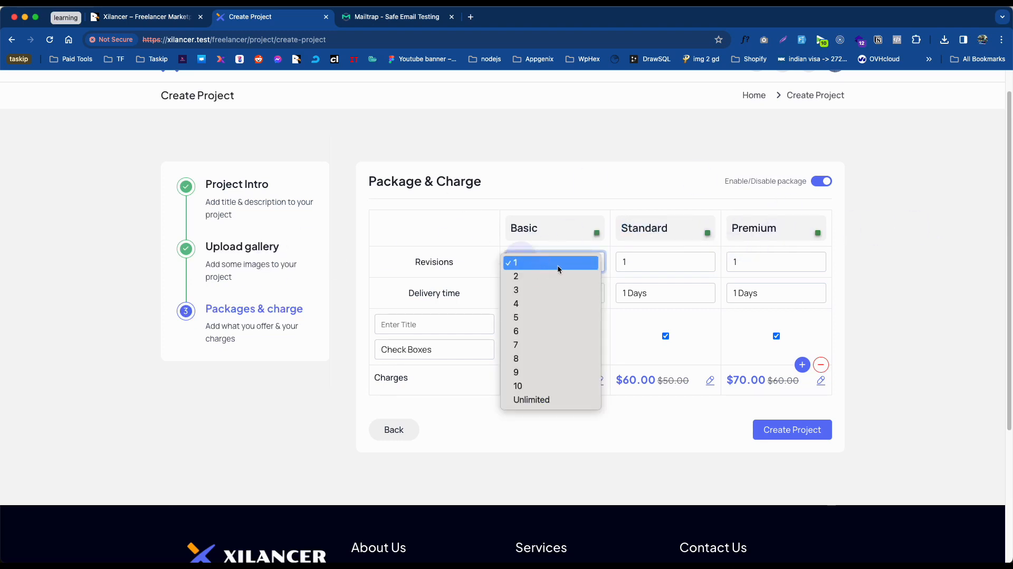
pyautogui.click(559, 265)
pyautogui.click(657, 258)
pyautogui.click(663, 319)
pyautogui.click(780, 262)
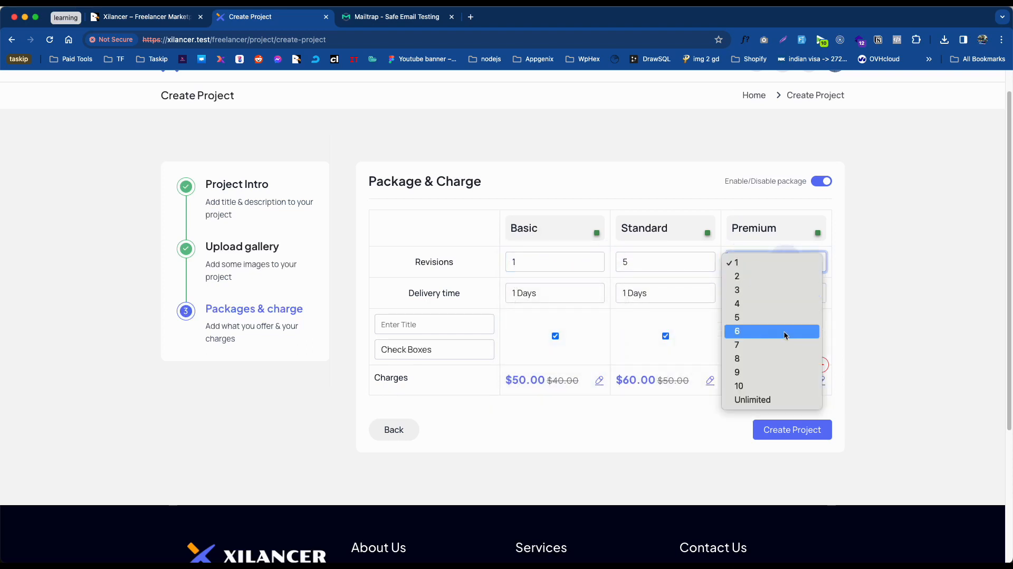
pyautogui.click(772, 386)
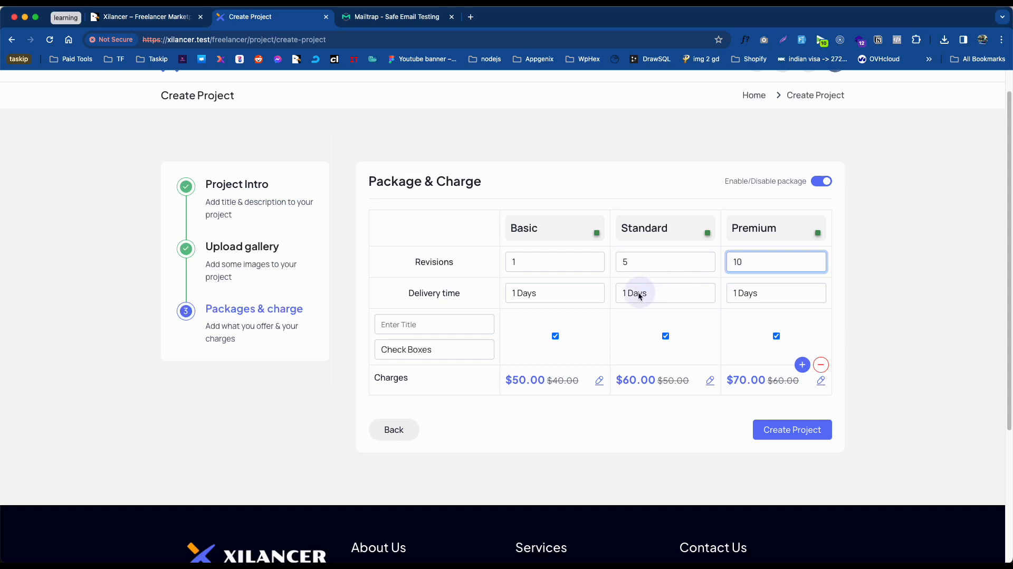
# Set the delivery time to 3 Days for the Basic package, 2 Days for Standard and 1 Days for Premium
pyautogui.click(549, 291)
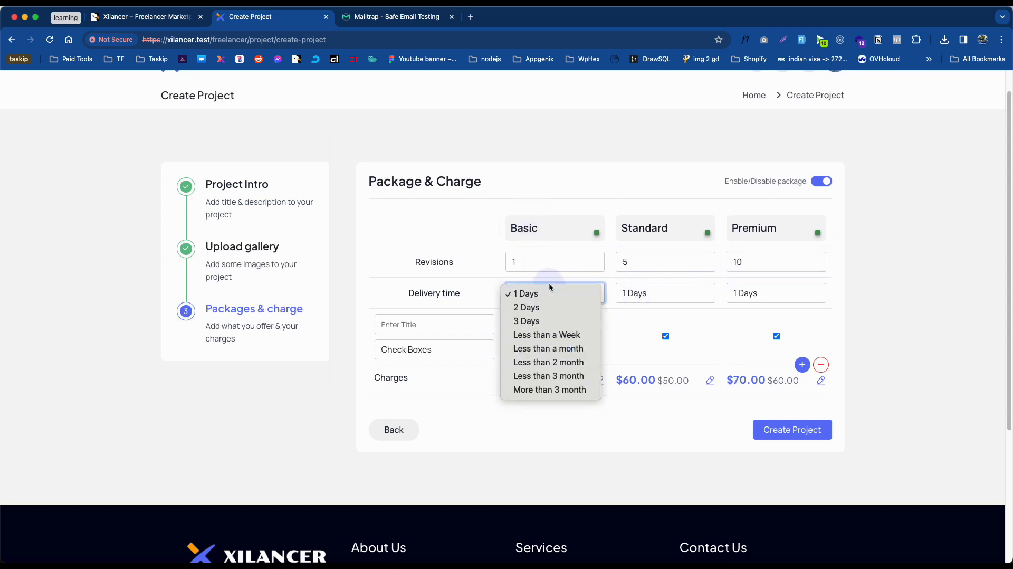
pyautogui.click(546, 323)
pyautogui.click(672, 293)
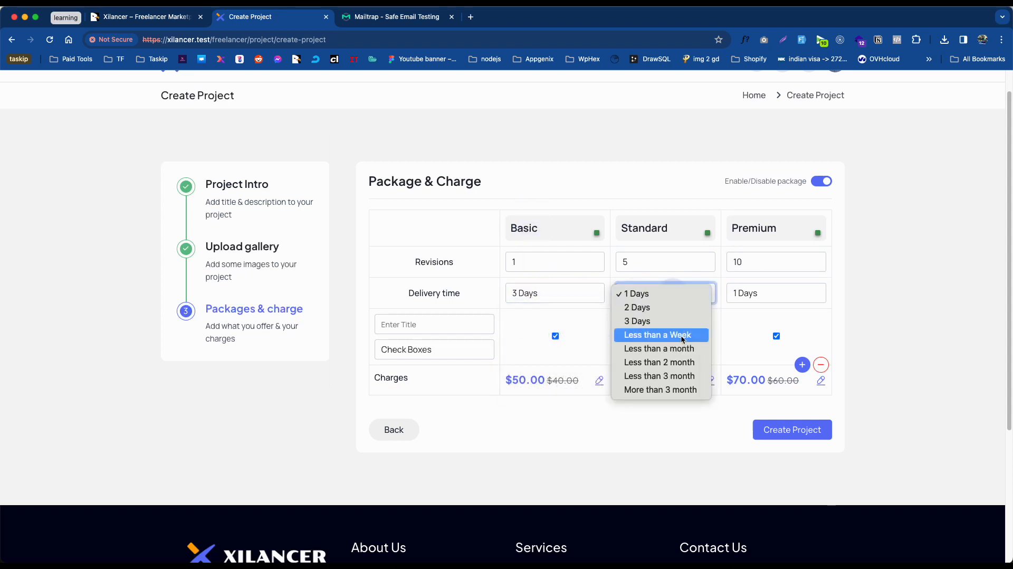
pyautogui.click(638, 307)
pyautogui.click(764, 289)
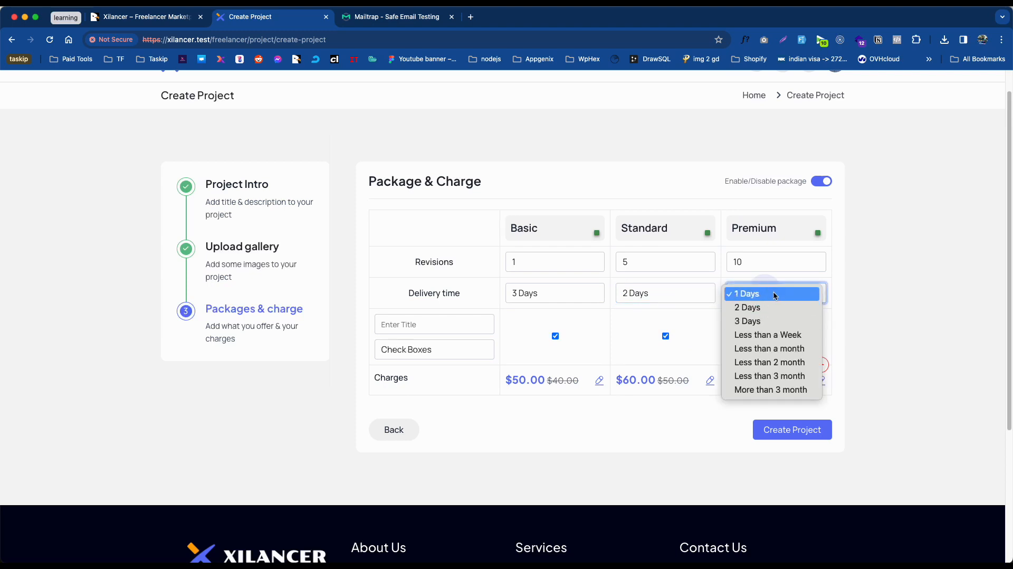
pyautogui.click(775, 294)
# Title the first custom feature row of the package table "page"
pyautogui.scroll(-3, 433, 279)
pyautogui.click(432, 245)
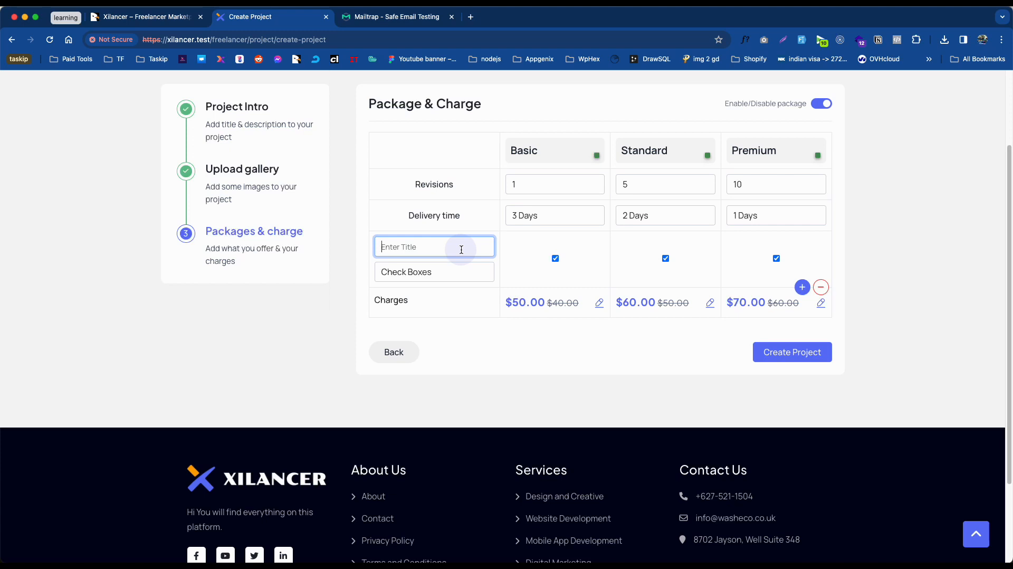
pyautogui.write('10 page')
pyautogui.click(903, 264)
pyautogui.click(430, 273)
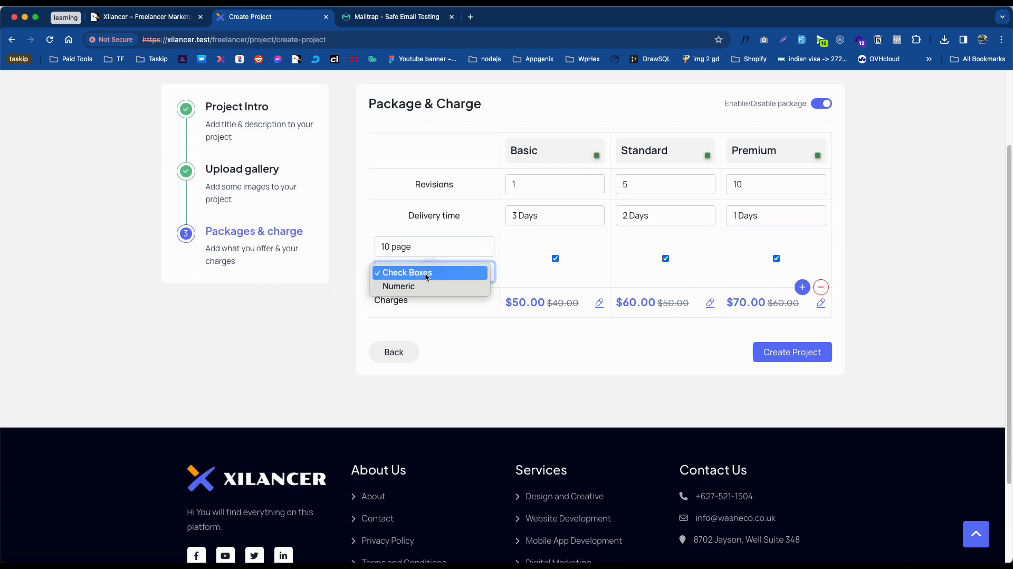
pyautogui.click(391, 249)
pyautogui.moveTo(392, 247); pyautogui.dragTo(338, 245)
pyautogui.press('BackSpace')
# Make the "page" feature Numeric and set it to 5 for Basic, 10 for Standard and 12 for Premium
pyautogui.click(418, 273)
pyautogui.click(423, 285)
pyautogui.click(543, 259)
pyautogui.press('Tab')
pyautogui.write('10')
pyautogui.press('Tab')
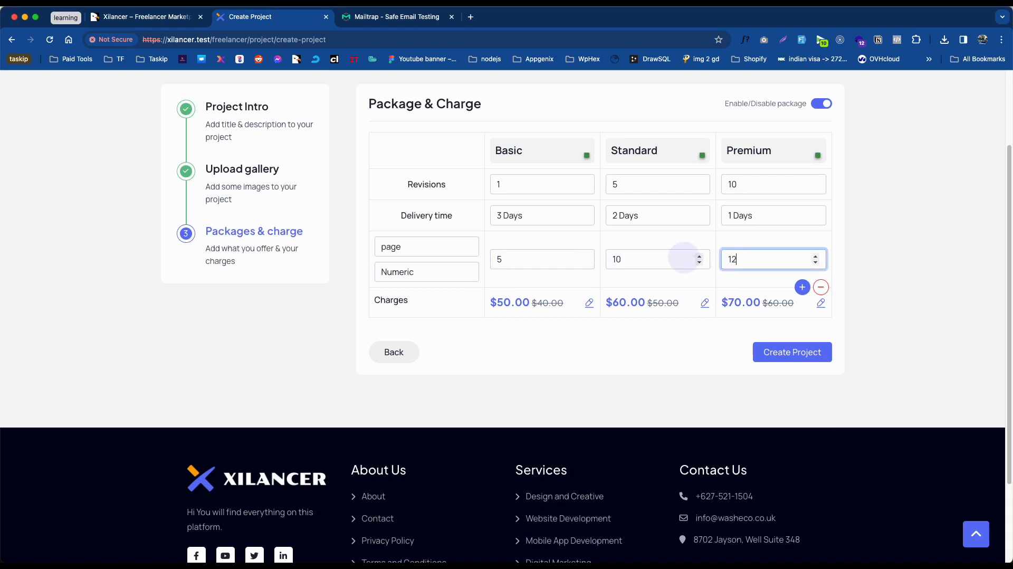
# Add a check box feature titled "SEO" and exclude it from the Basic package
pyautogui.click(803, 287)
pyautogui.click(409, 302)
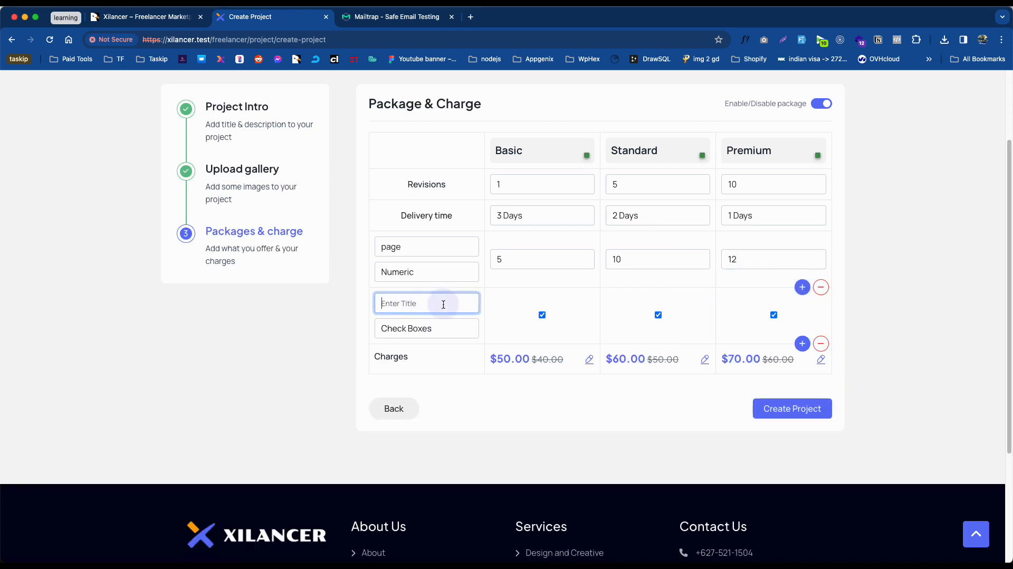
pyautogui.write('SEO')
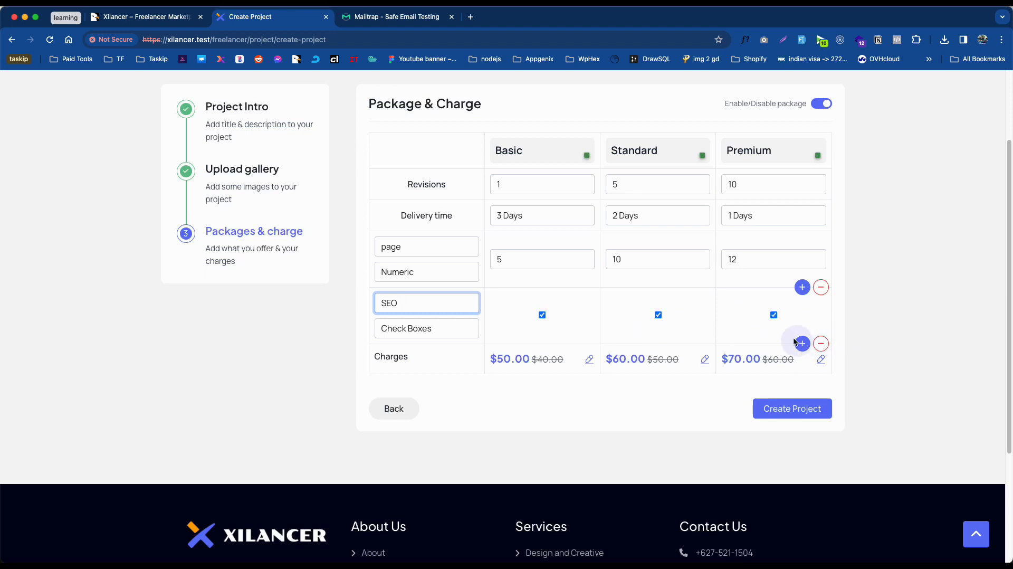
pyautogui.click(542, 314)
# Add a third feature row titled "Javascript" and make it Numeric
pyautogui.click(802, 343)
pyautogui.click(421, 359)
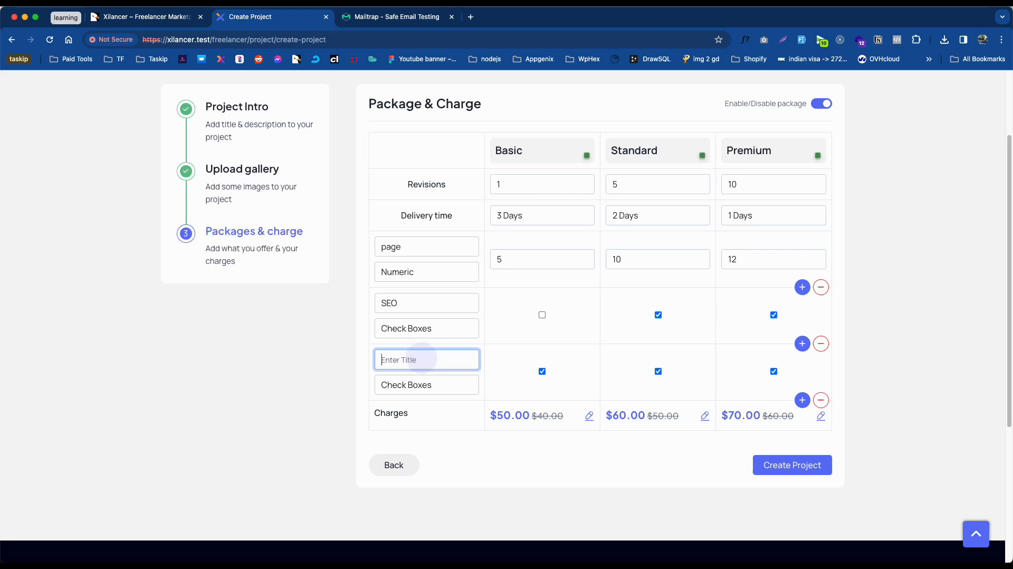
pyautogui.write('Javascript')
pyautogui.click(449, 386)
pyautogui.click(452, 398)
# Set the third feature's Basic value to 1 and retitle the row from "Javascript" to "Slider"
pyautogui.doubleClick(538, 376)
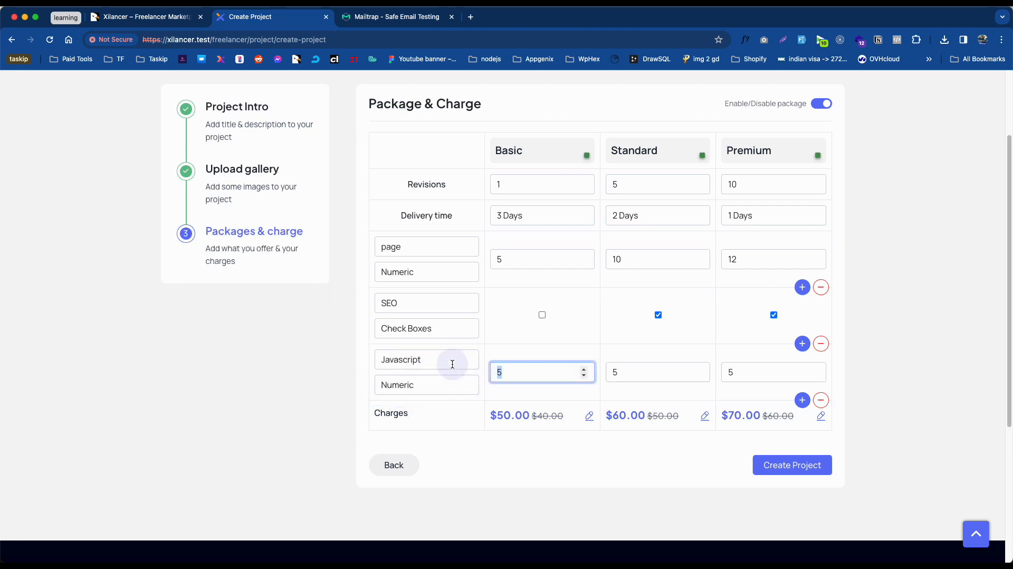
pyautogui.write('1')
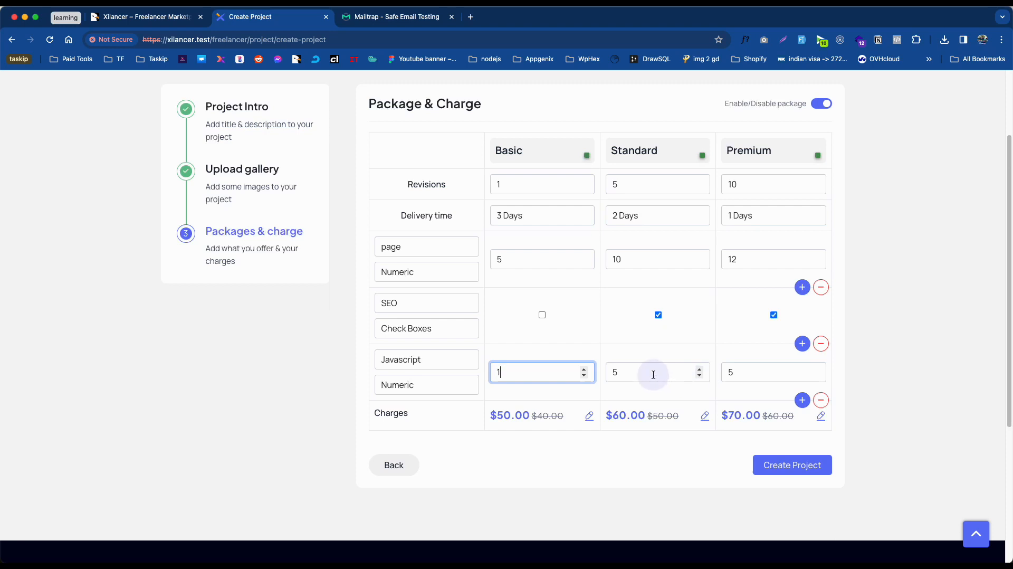
pyautogui.doubleClick(407, 363)
pyautogui.write('S')
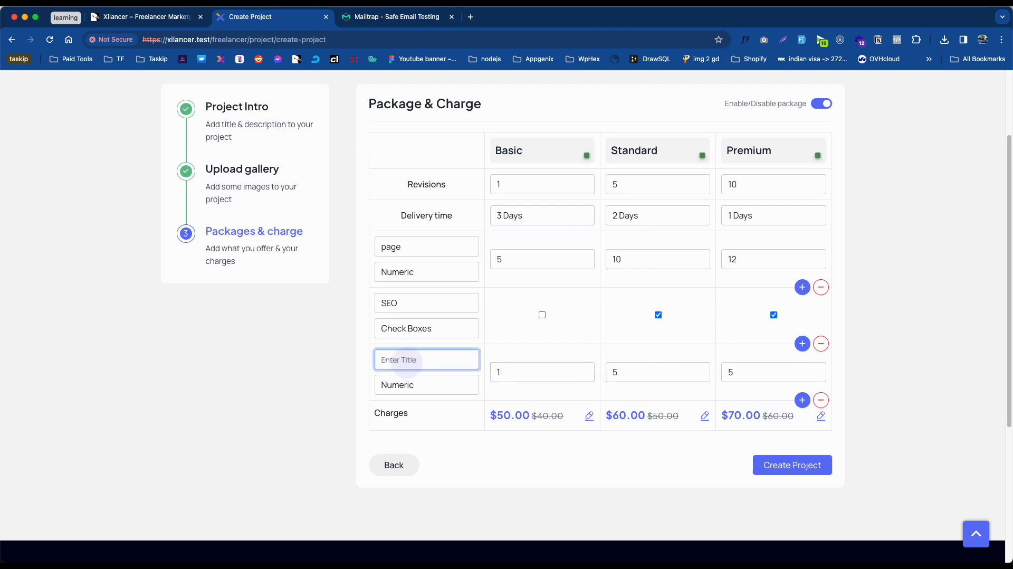
# Set the "Slider" feature to 2 for Standard and 5 for Premium and create the project
pyautogui.doubleClick(657, 374)
pyautogui.write('2')
pyautogui.press('Tab')
pyautogui.write('5')
pyautogui.click(796, 470)
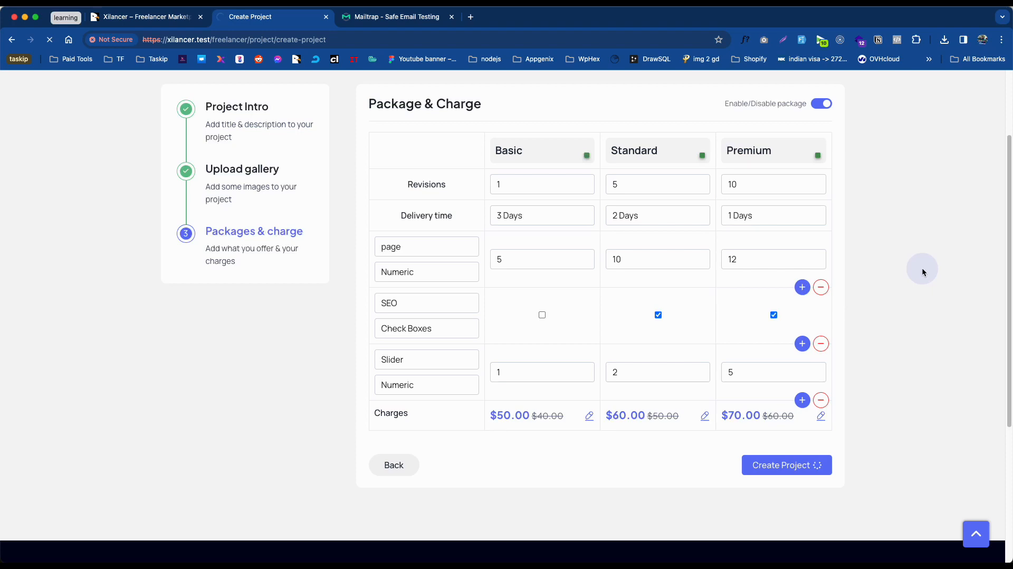
pyautogui.click(589, 416)
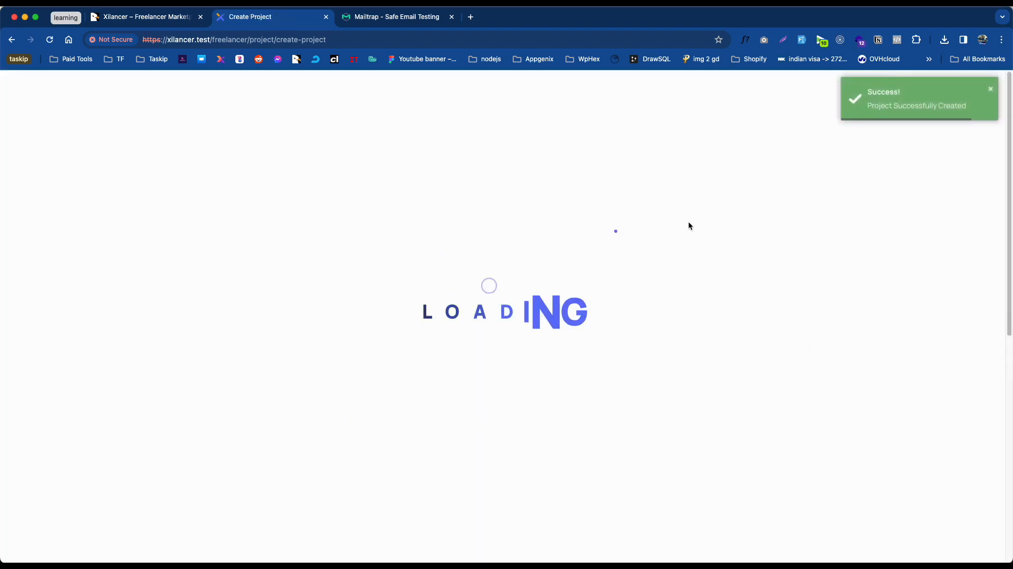
pyautogui.scroll(-7, 873, 289)
pyautogui.scroll(4, 792, 292)
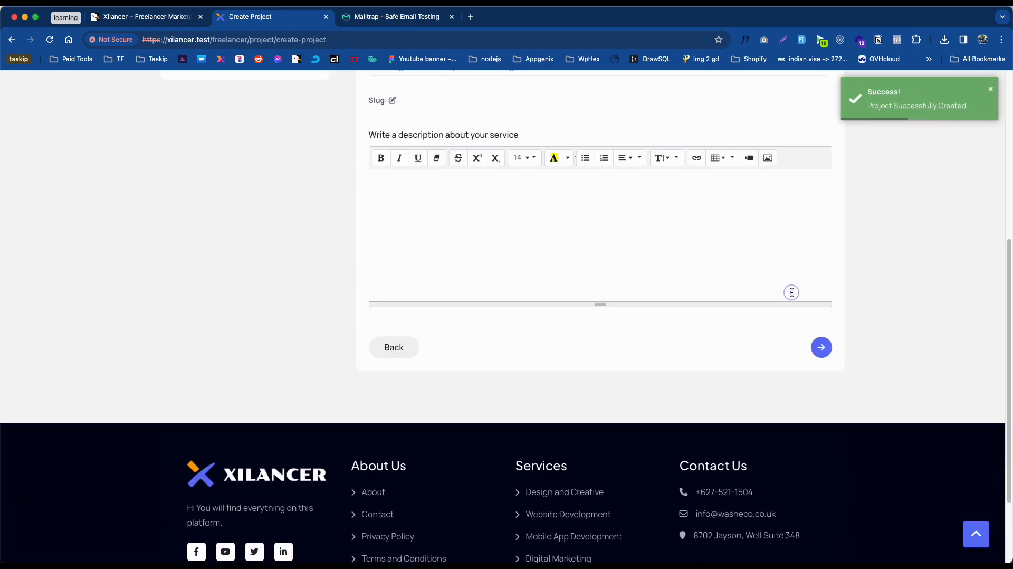
pyautogui.scroll(3, 850, 252)
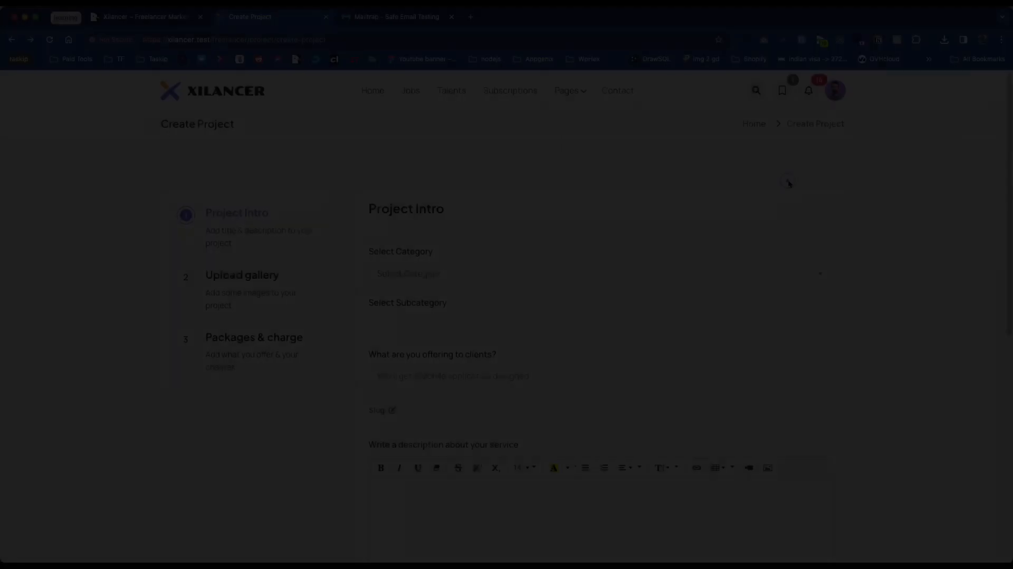
pyautogui.scroll(-3, 436, 177)
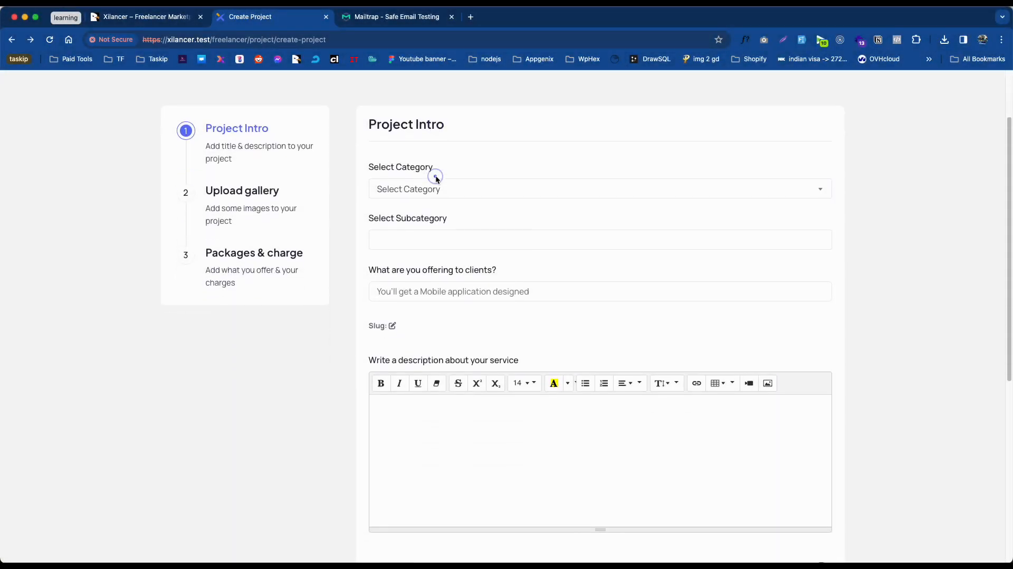
pyautogui.scroll(-4, 420, 165)
pyautogui.scroll(6, 543, 154)
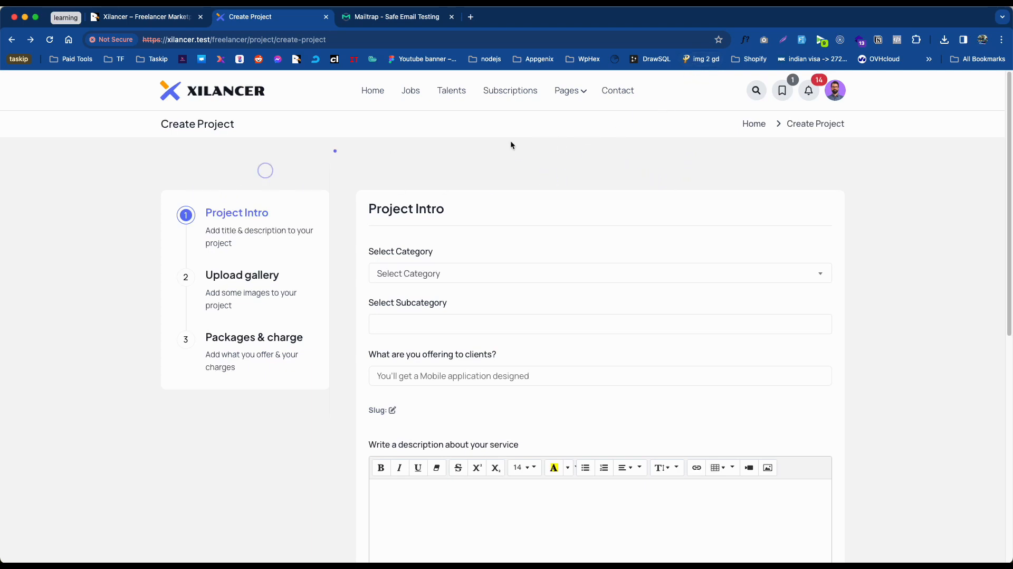
pyautogui.click(835, 90)
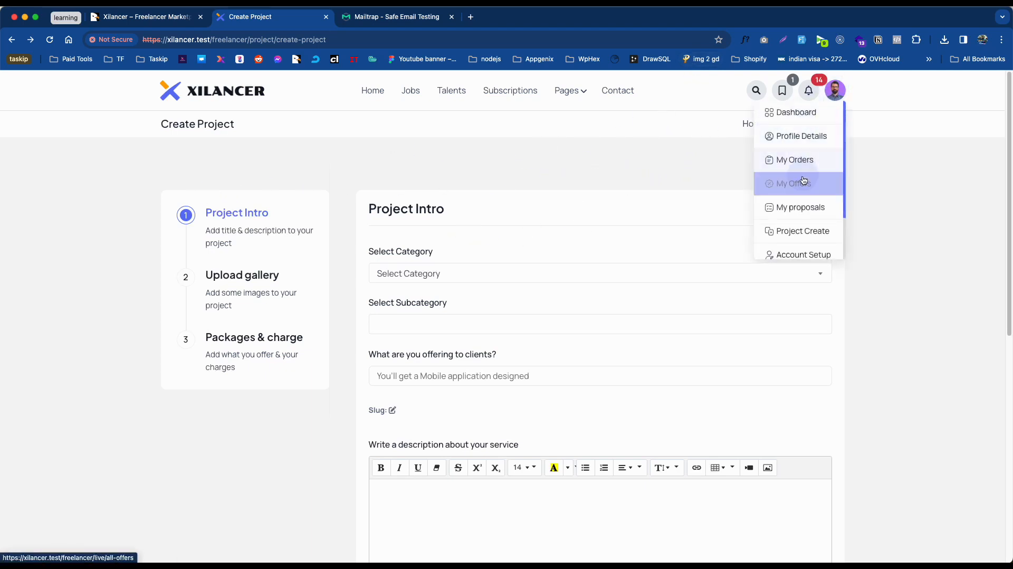
pyautogui.scroll(-2, 804, 141)
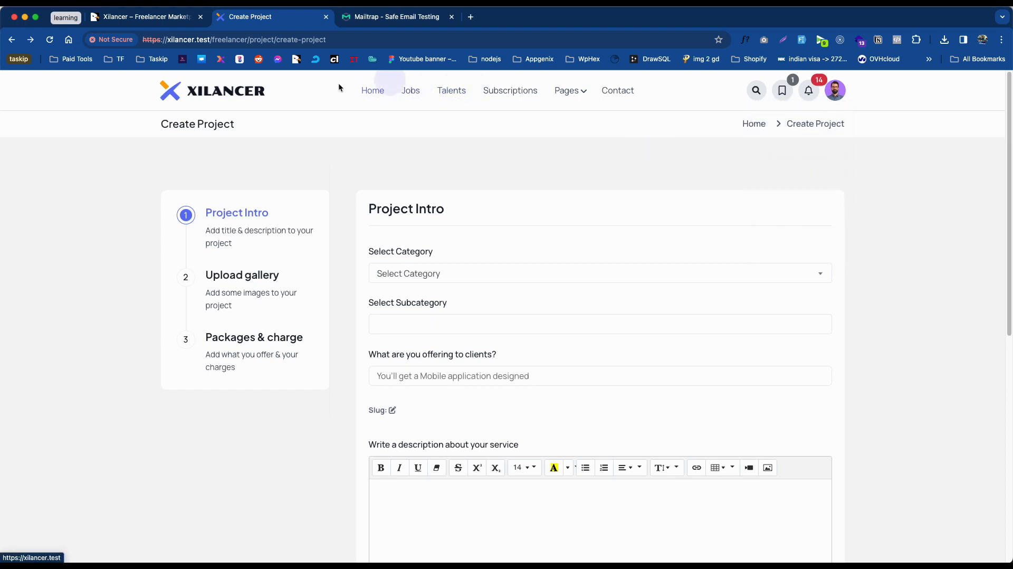
# Open the Xilancer home page in a new tab and look through the projects in the Website Development category
pyautogui.keyDown('super'); pyautogui.click(219, 96); pyautogui.keyUp('super')
pyautogui.click(404, 17)
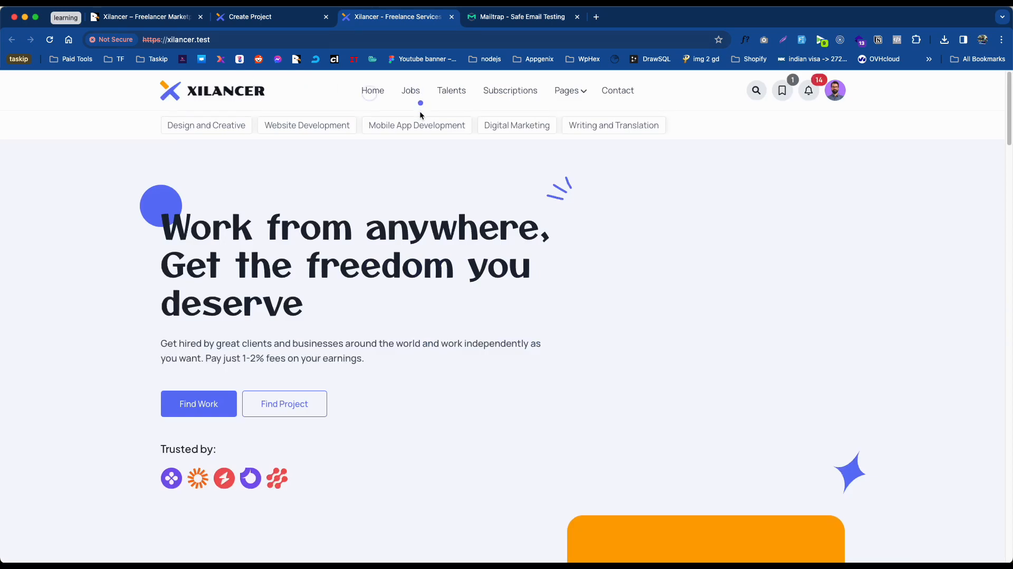
pyautogui.moveTo(334, 131)
pyautogui.click(293, 125)
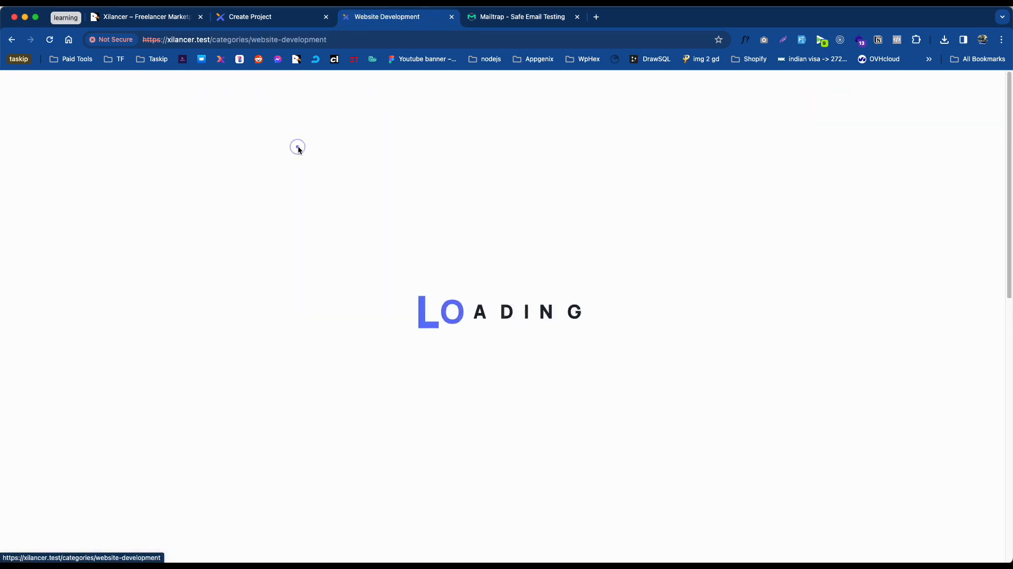
pyautogui.scroll(-15, 510, 115)
pyautogui.scroll(15, 617, 148)
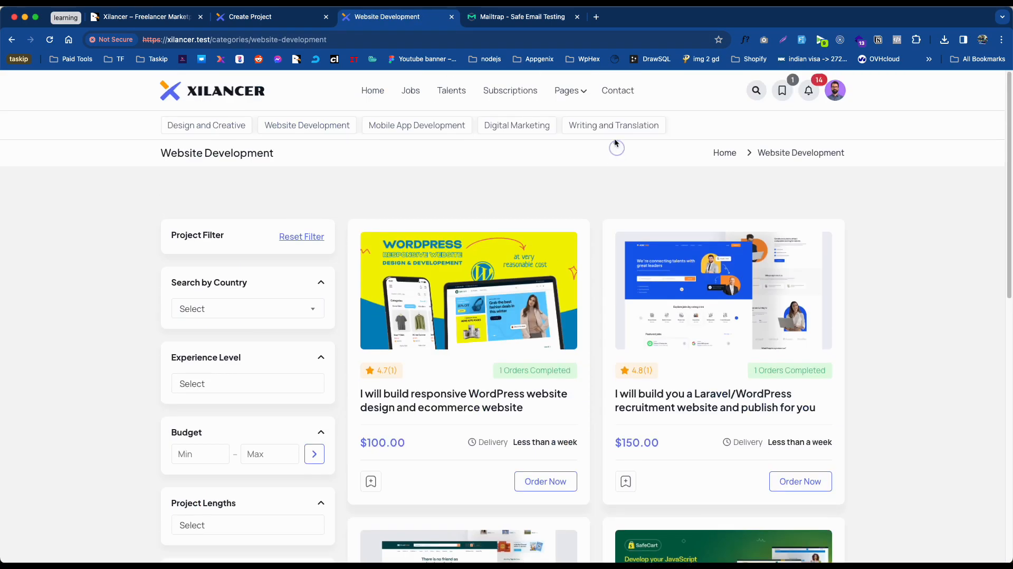